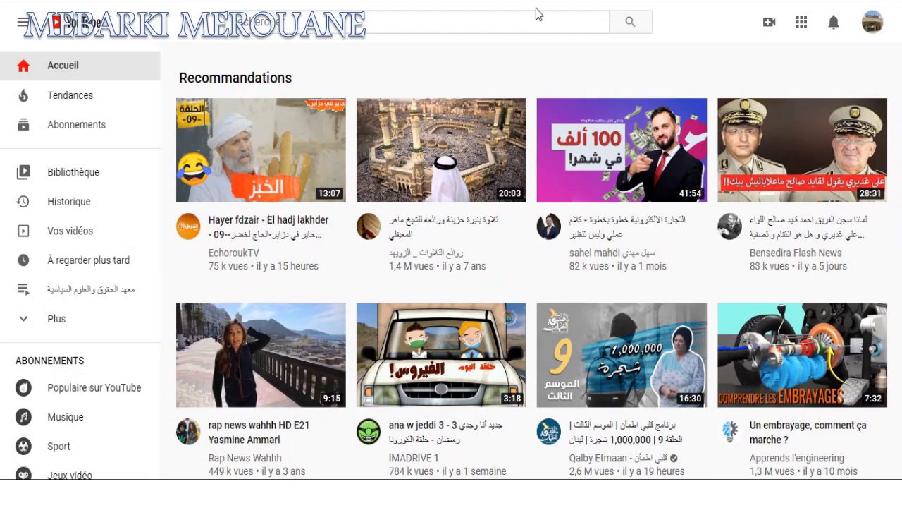
# Open YouTube Studio for the signed-in channel.
pyautogui.scroll(-6, 651, 88)
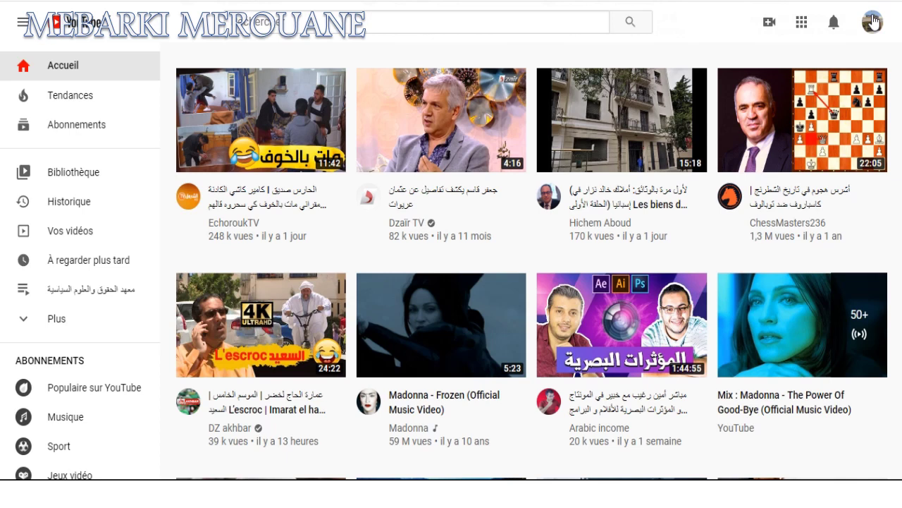
pyautogui.click(873, 22)
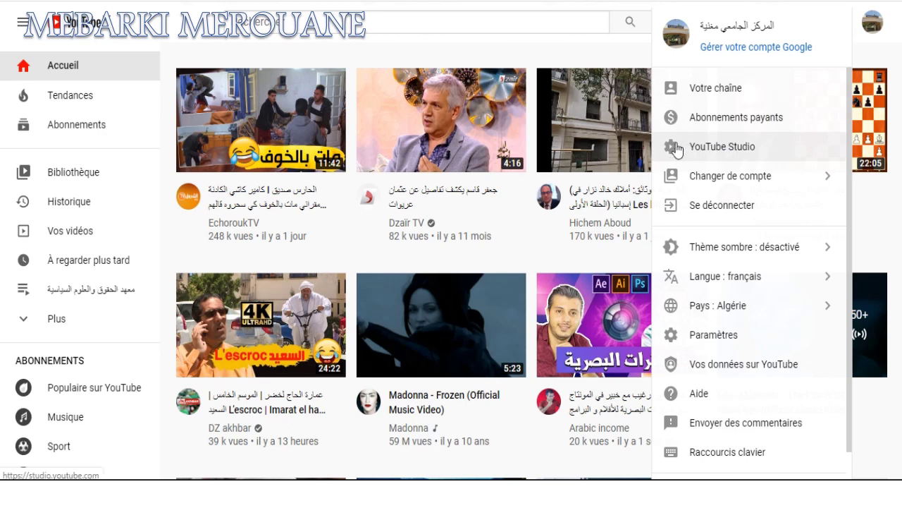
pyautogui.click(724, 150)
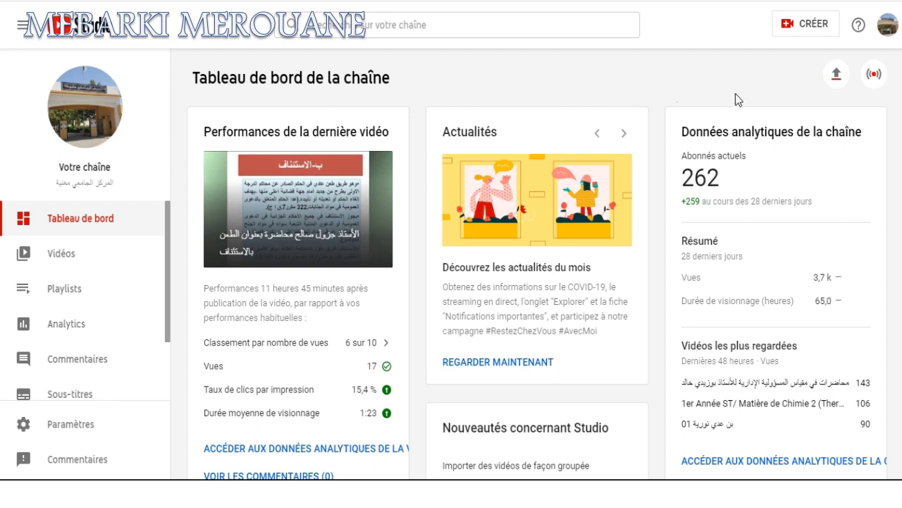
# Start a video import with the file "تقديم المركز الجامعي قناة يوتوب" from the Téléchargements > Video folder.
pyautogui.click(791, 25)
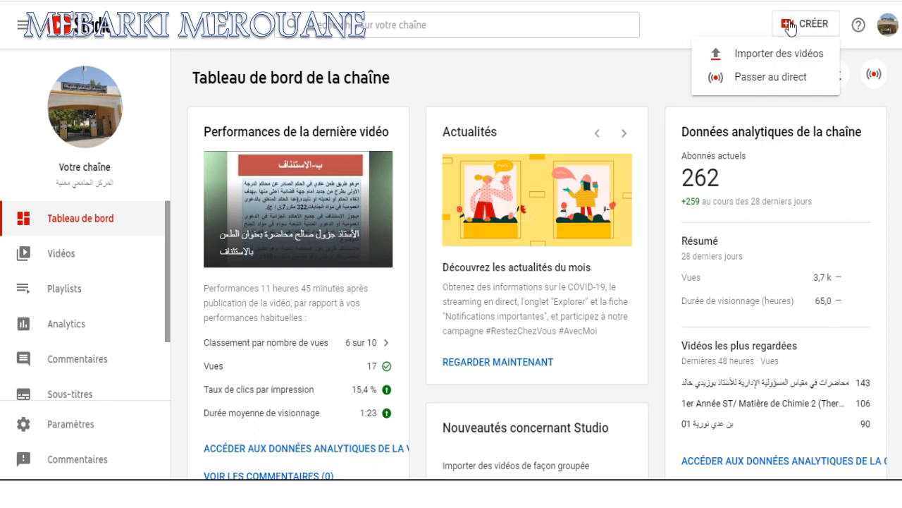
pyautogui.click(769, 56)
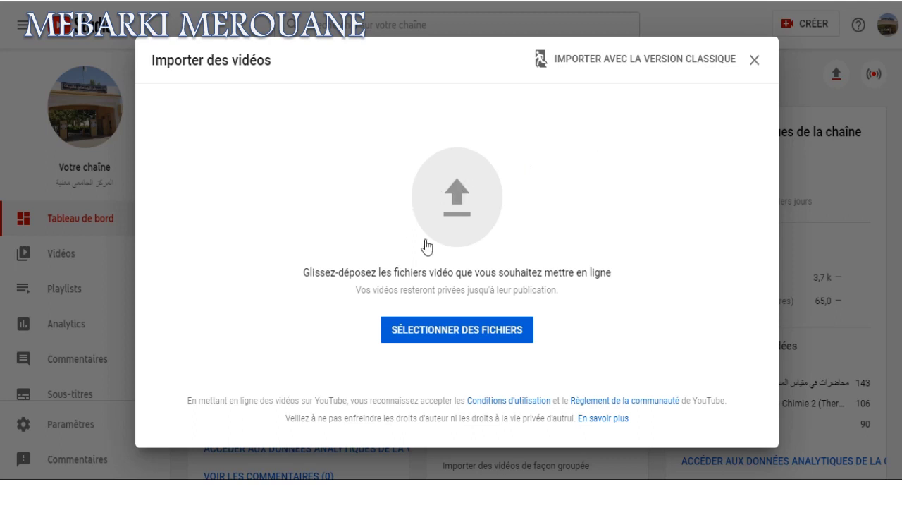
pyautogui.click(430, 331)
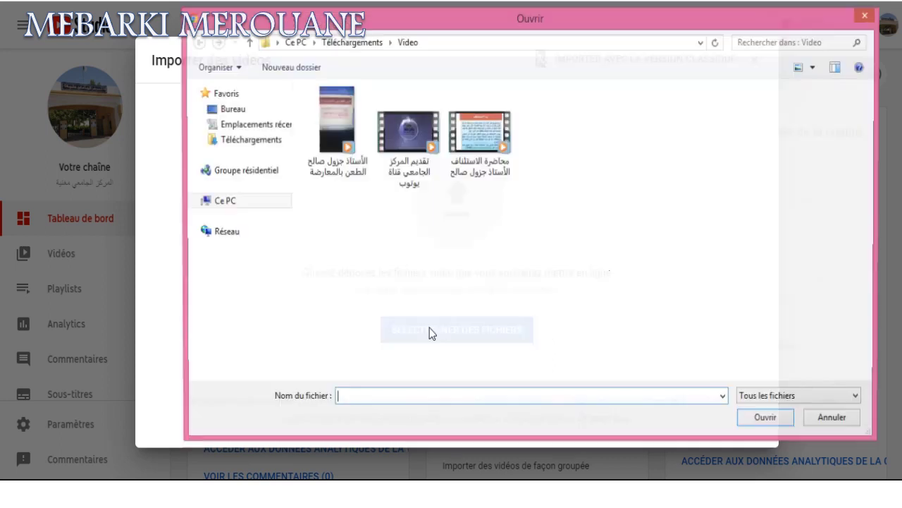
pyautogui.click(409, 144)
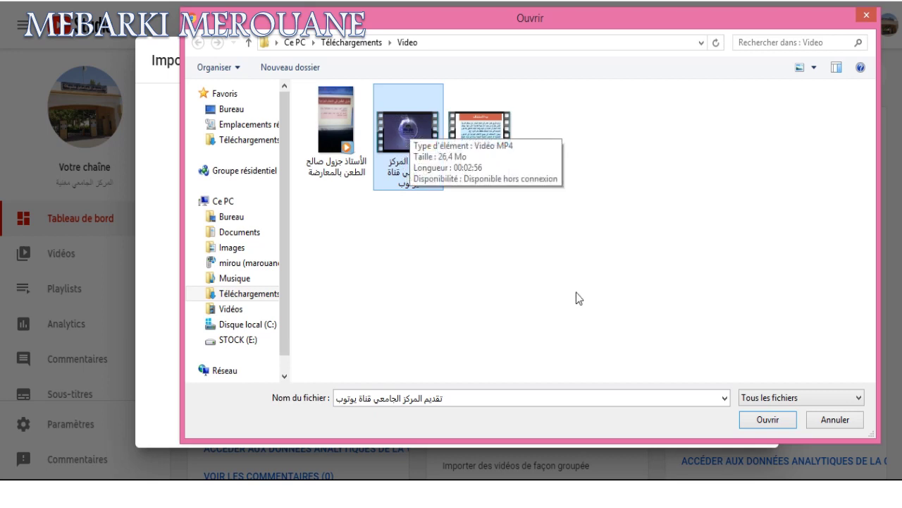
pyautogui.click(760, 422)
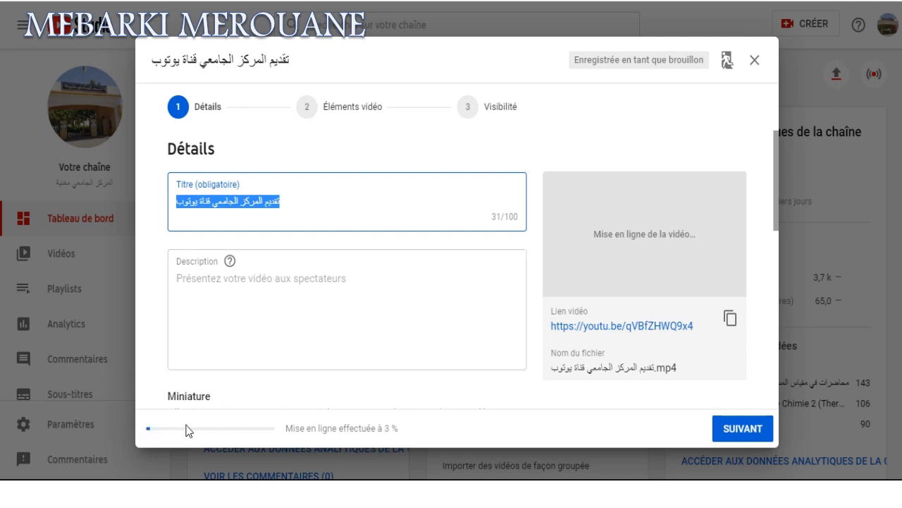
# Enter the sample description "هنا لوضع نص تعريف للمقياس كتمهيد" for the video.
pyautogui.click(237, 285)
pyautogui.write('ik')
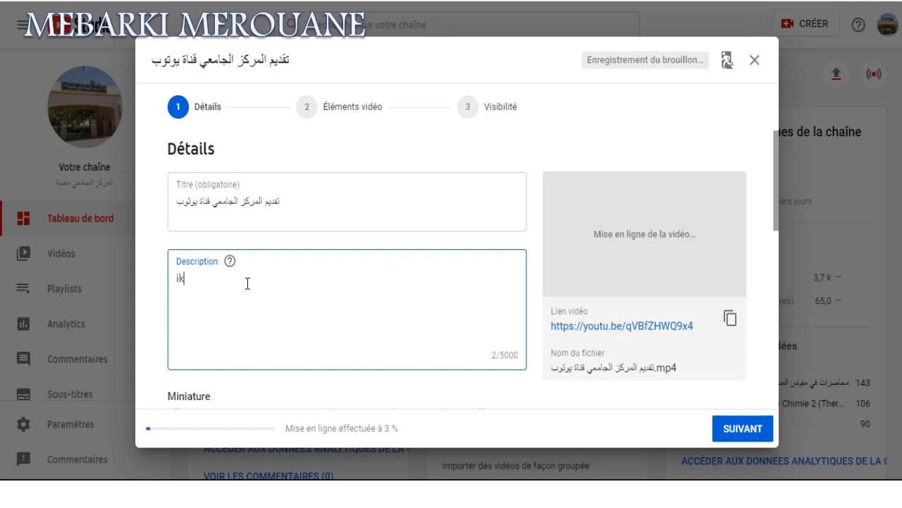
pyautogui.press('BackSpace')
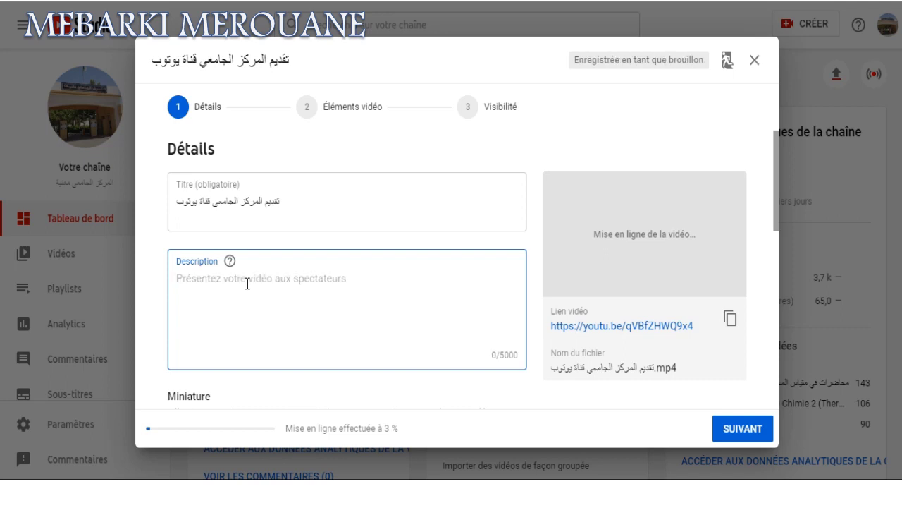
pyautogui.write('هنا')
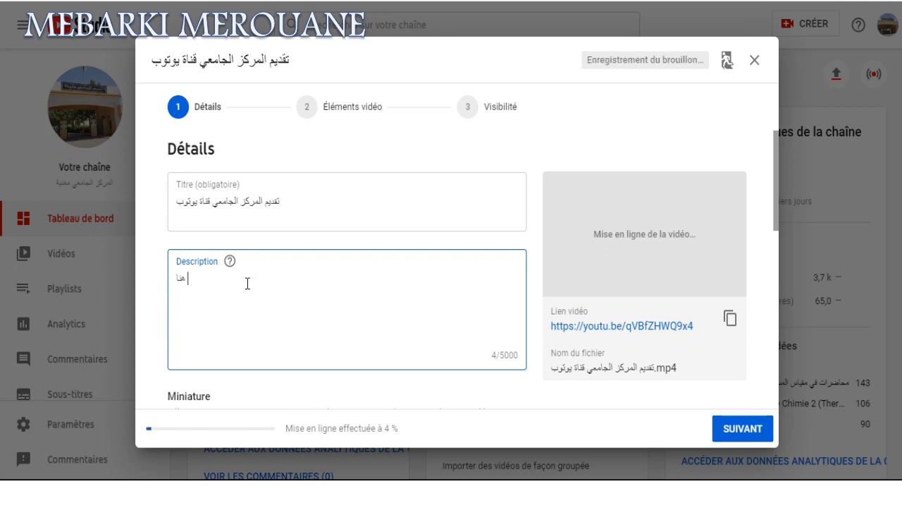
pyautogui.write(' لوضع نص تعريف  للمقياس كتمهد')
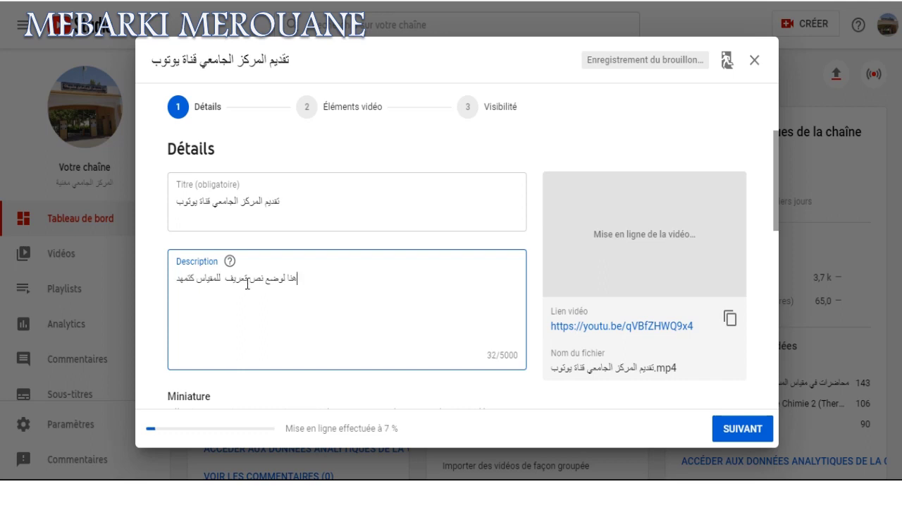
pyautogui.write('يم')
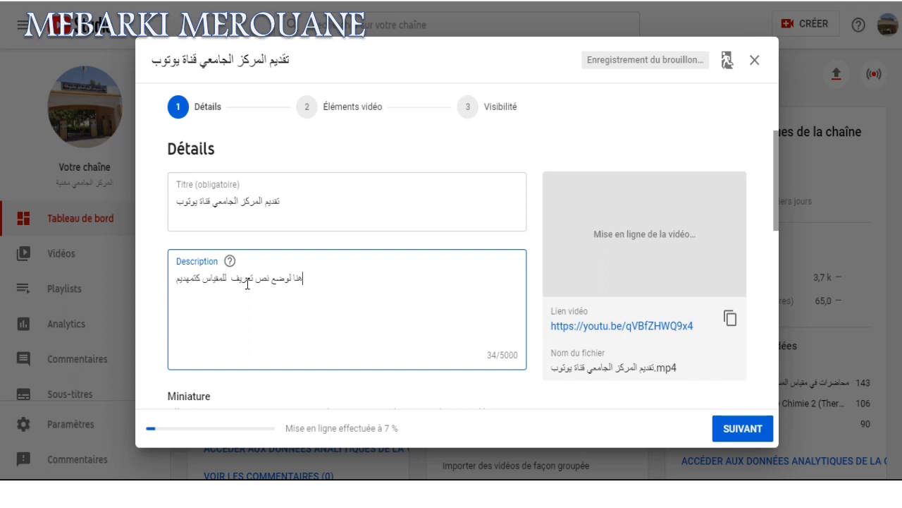
pyautogui.press('BackSpace')
pyautogui.press('BackSpace')
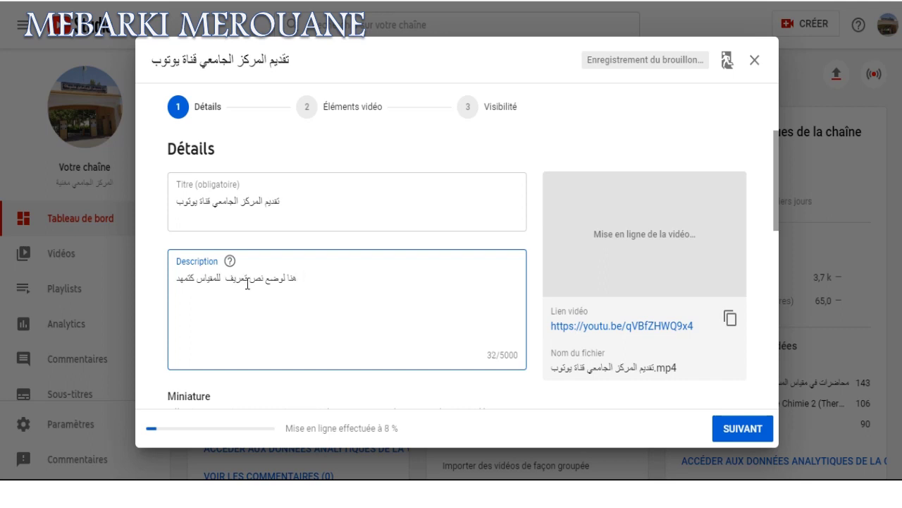
pyautogui.press('BackSpace')
pyautogui.write('ي')
# Copy the video title, try "هنا عنوان المحاضرة" in its place, and restore the copied title "تقديم المركز الجامعي قناة يوتوب".
pyautogui.click(284, 200)
pyautogui.moveTo(284, 200); pyautogui.dragTo(167, 206)
pyautogui.hotkey('ctrl', 'c')
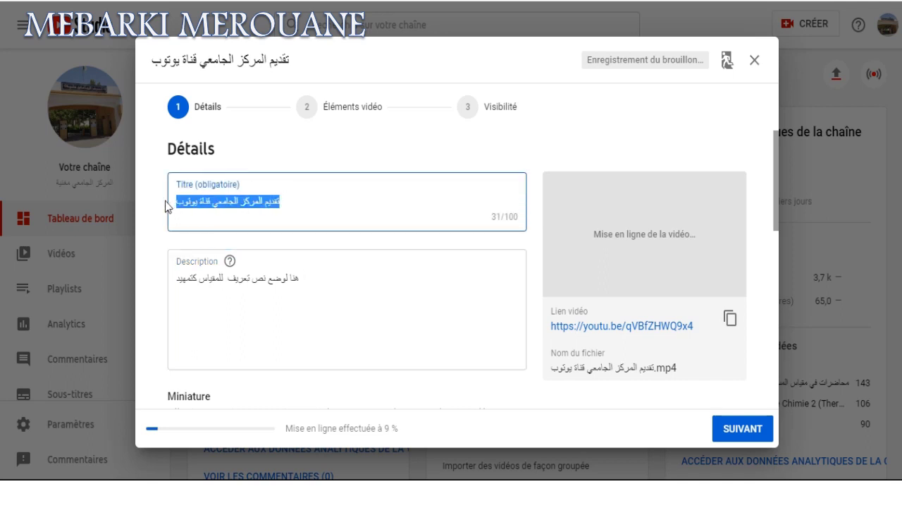
pyautogui.press('BackSpace')
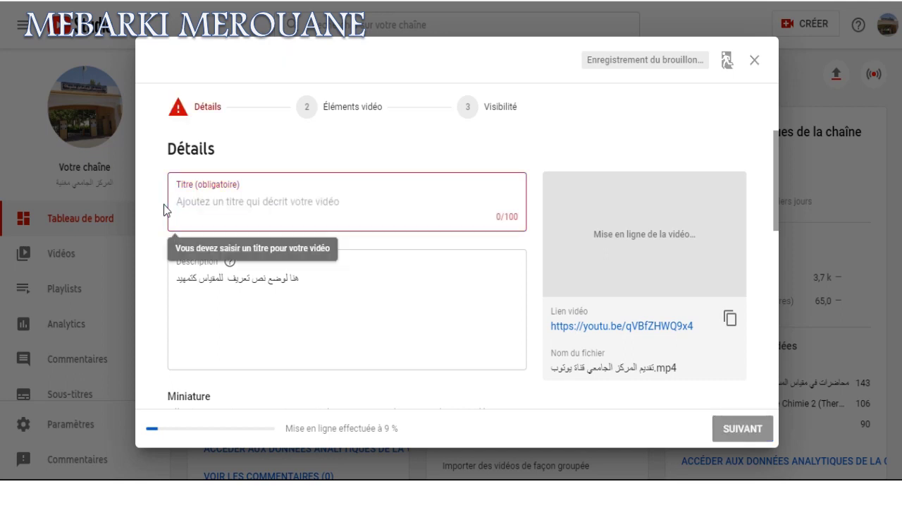
pyautogui.write('هنا عنو')
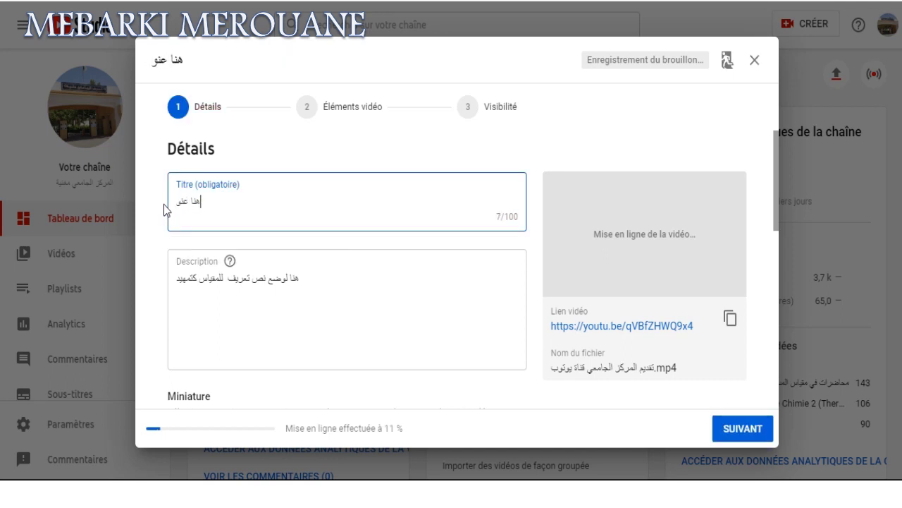
pyautogui.write('ان المحاض')
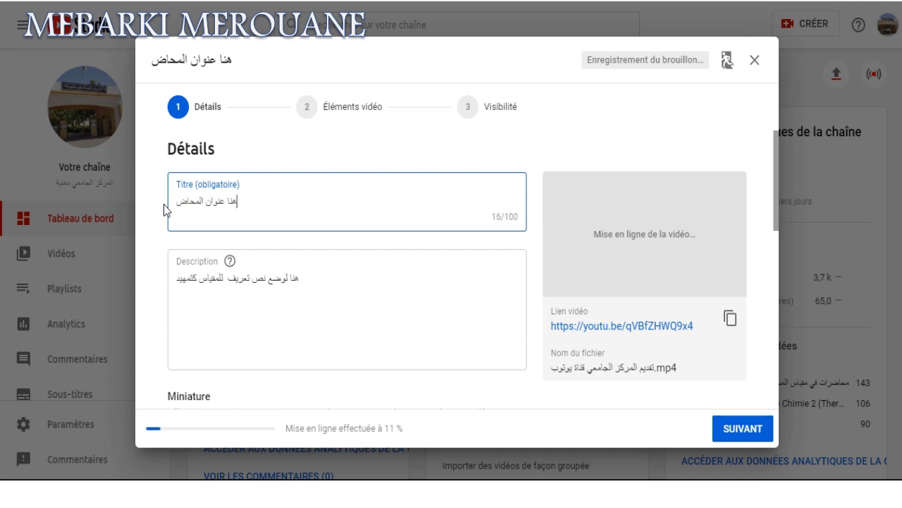
pyautogui.write('رة')
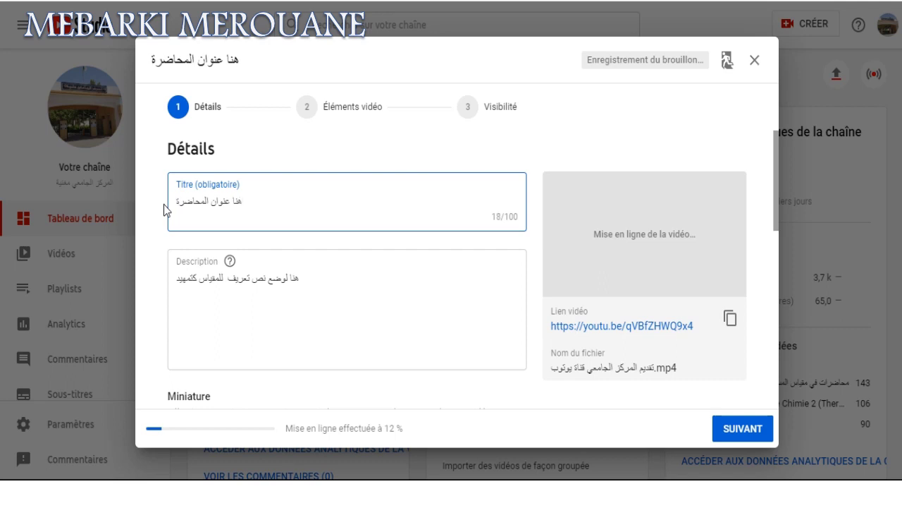
pyautogui.hotkey('ctrl', 'a')
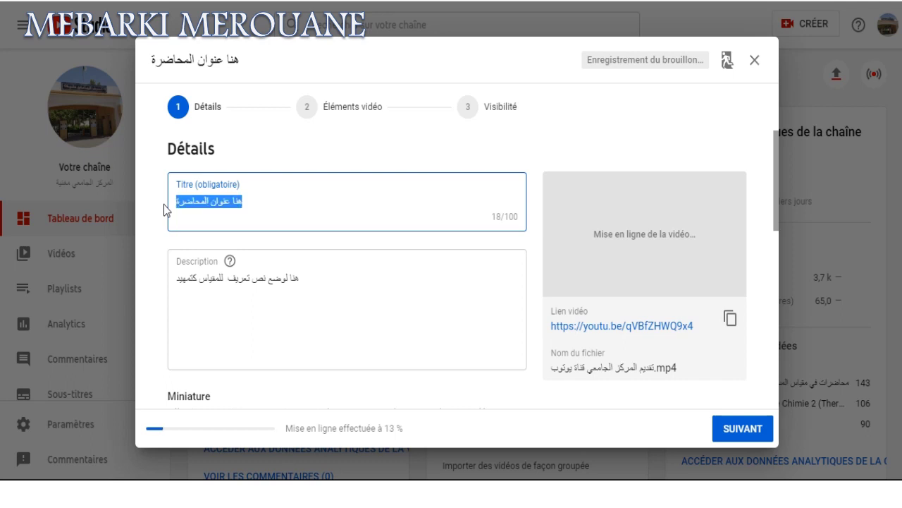
pyautogui.hotkey('ctrl', 'v')
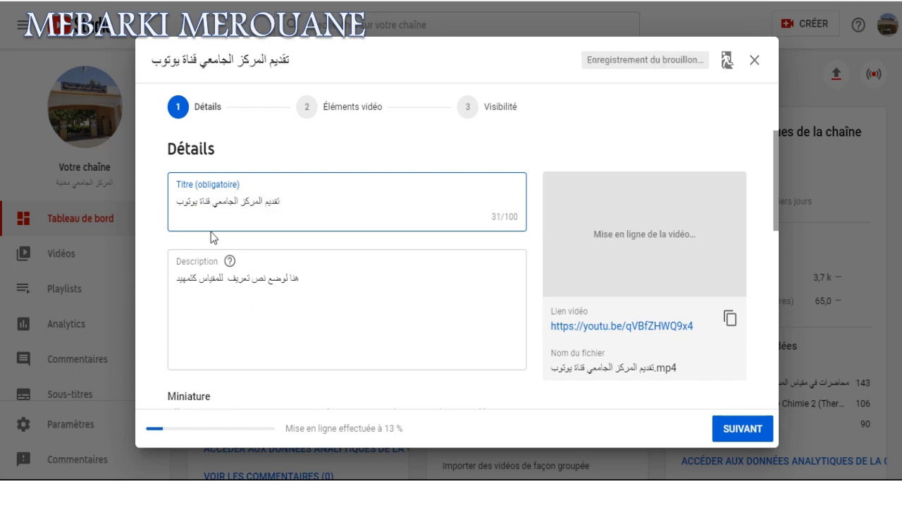
# Replace the whole video description with "فديو إشهار قناة المركز الجامعي مغنية".
pyautogui.click(245, 278)
pyautogui.tripleClick(245, 278)
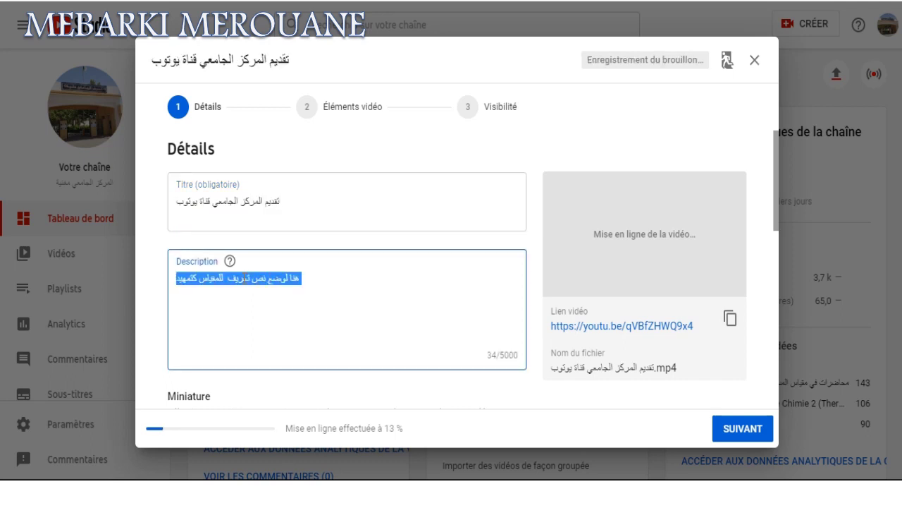
pyautogui.write('ب')
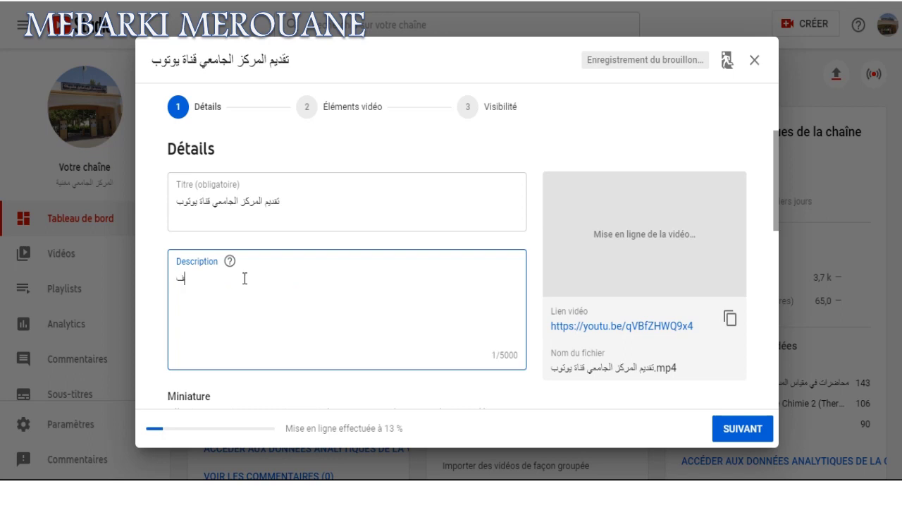
pyautogui.write('قدي')
pyautogui.write('إشهار')
pyautogui.write(' قناة')
pyautogui.write(' المركز')
pyautogui.write(' الجامع')
pyautogui.write('ي مغنية')
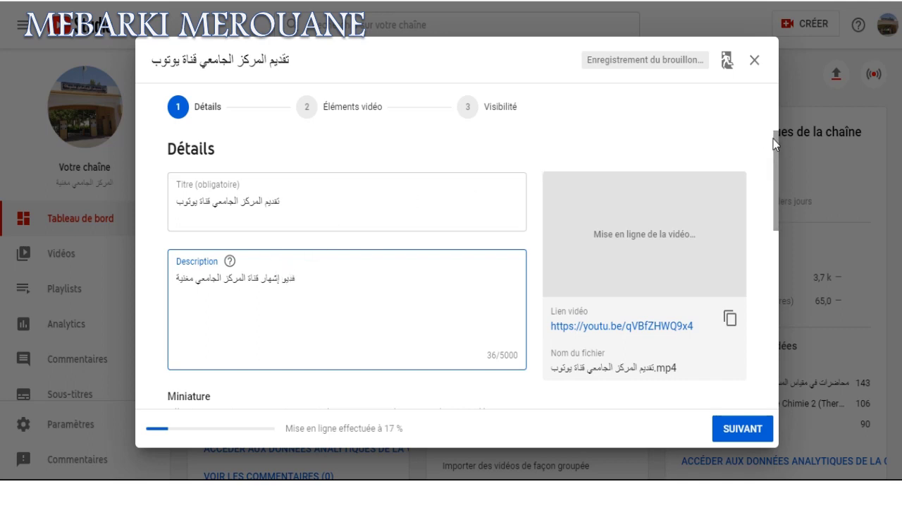
# Add the video to the playlist "معهد الحقوق والعلوم السياسية".
pyautogui.moveTo(774, 145); pyautogui.dragTo(758, 258)
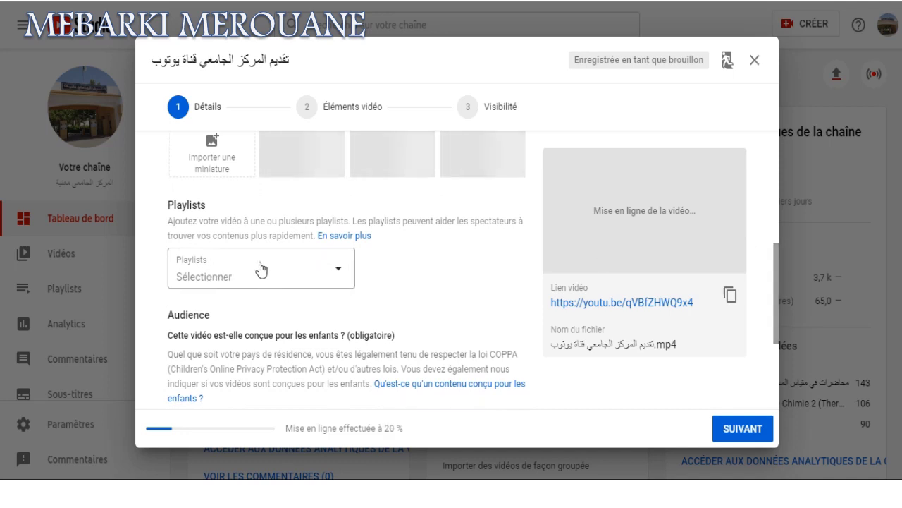
pyautogui.click(260, 268)
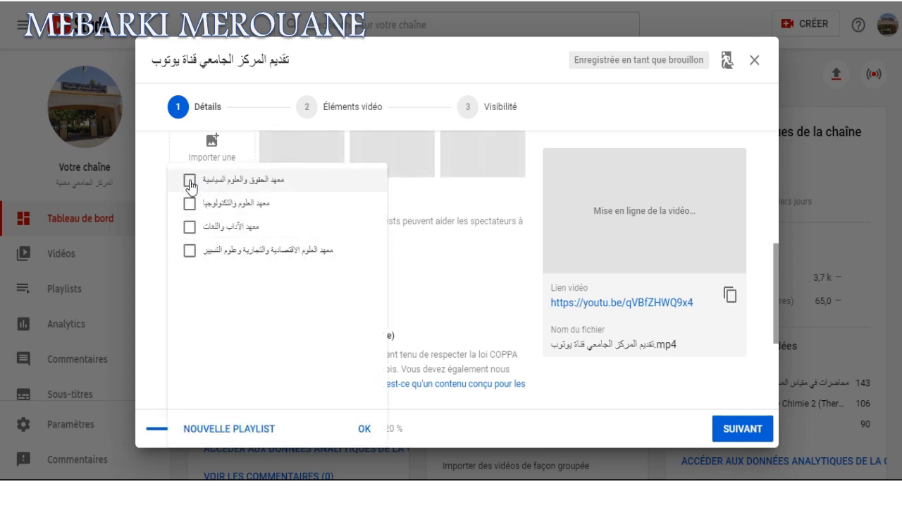
pyautogui.click(190, 182)
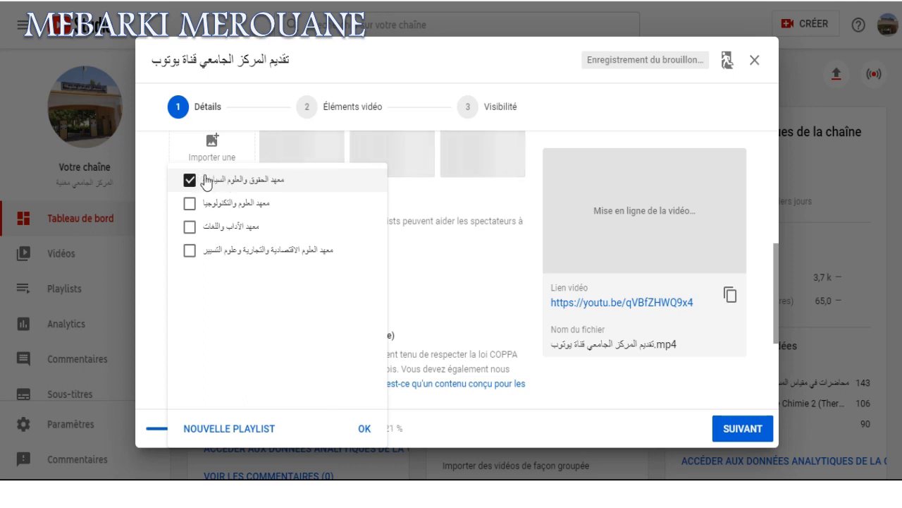
pyautogui.click(365, 429)
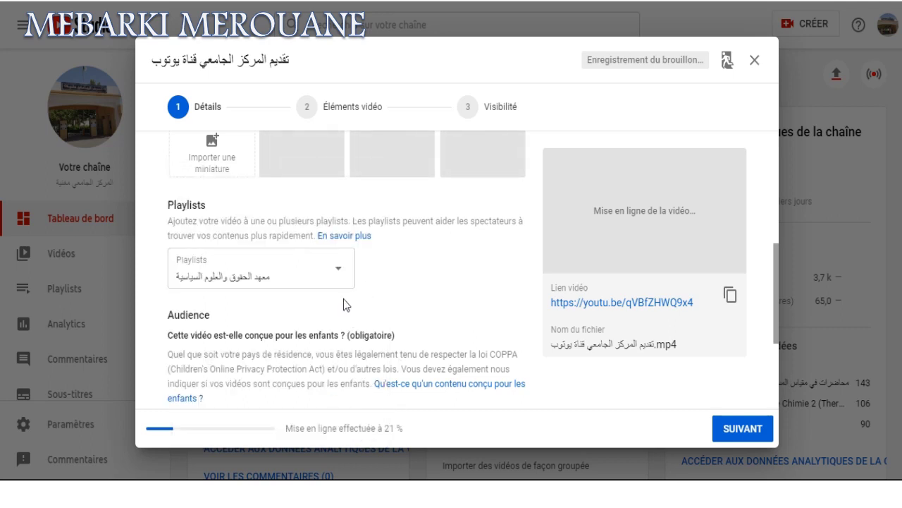
# Try adding the note line "Playlists لاختيار المعهد الذي ينتمي إليه المعهد أنا إخترت كمثال (معهد الحقوق)" below the description text and delete it again.
pyautogui.scroll(4, 348, 293)
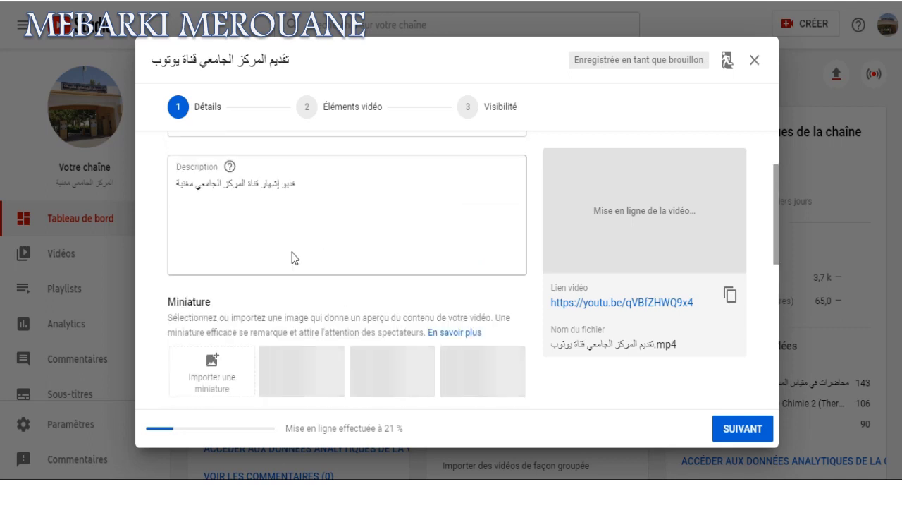
pyautogui.click(178, 182)
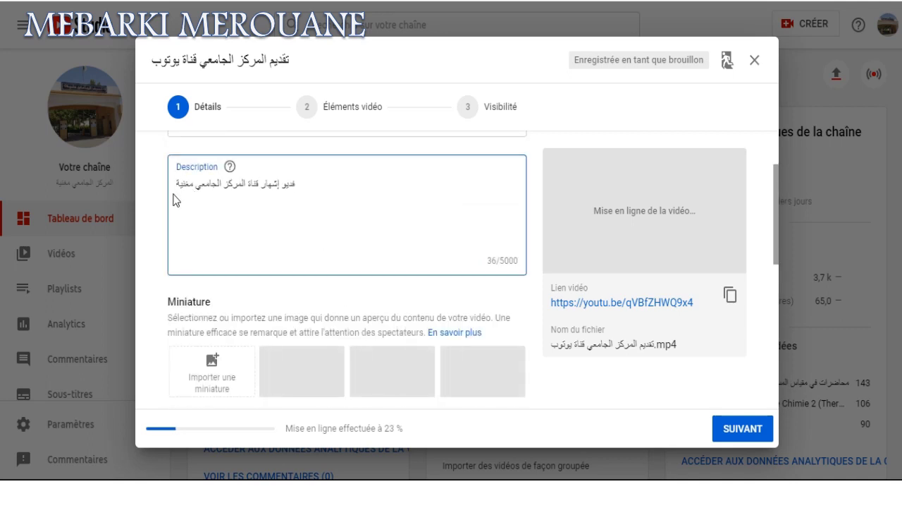
pyautogui.press('Return')
pyautogui.press('Return')
pyautogui.scroll(-1, 194, 235)
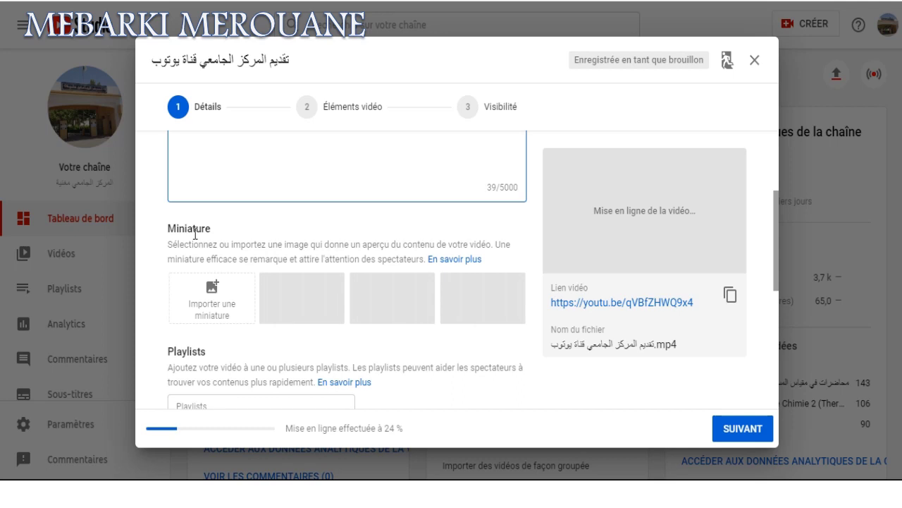
pyautogui.write('P')
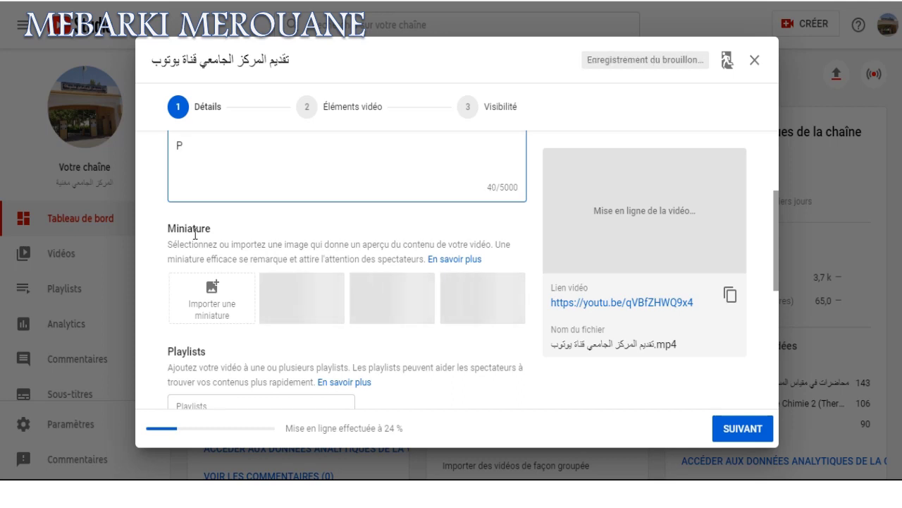
pyautogui.write('lay')
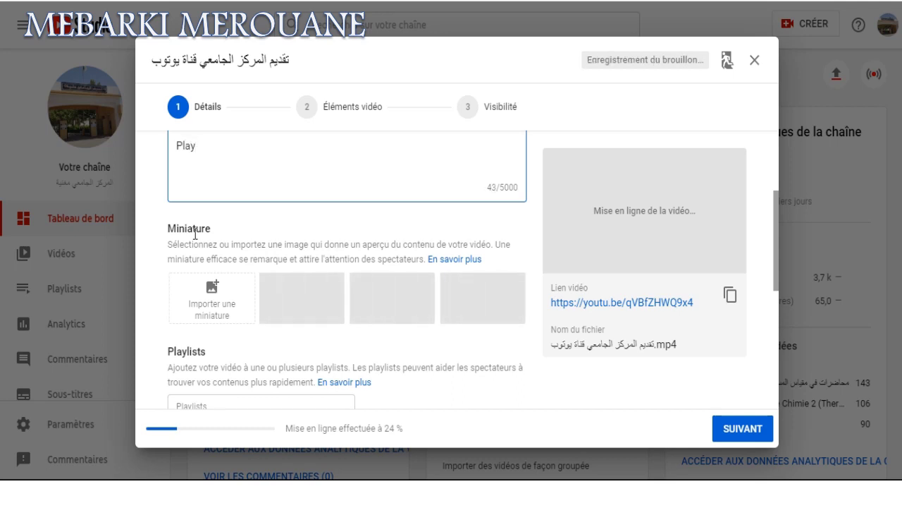
pyautogui.write('lists')
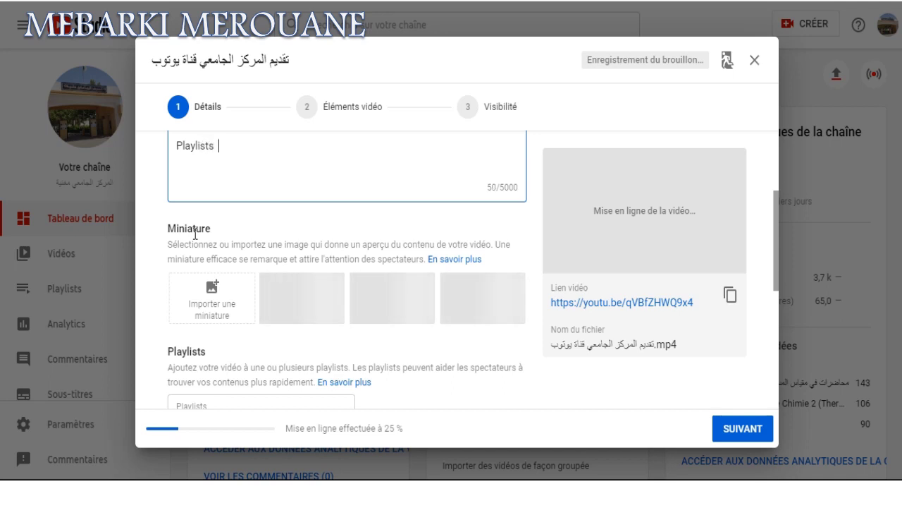
pyautogui.write('لا')
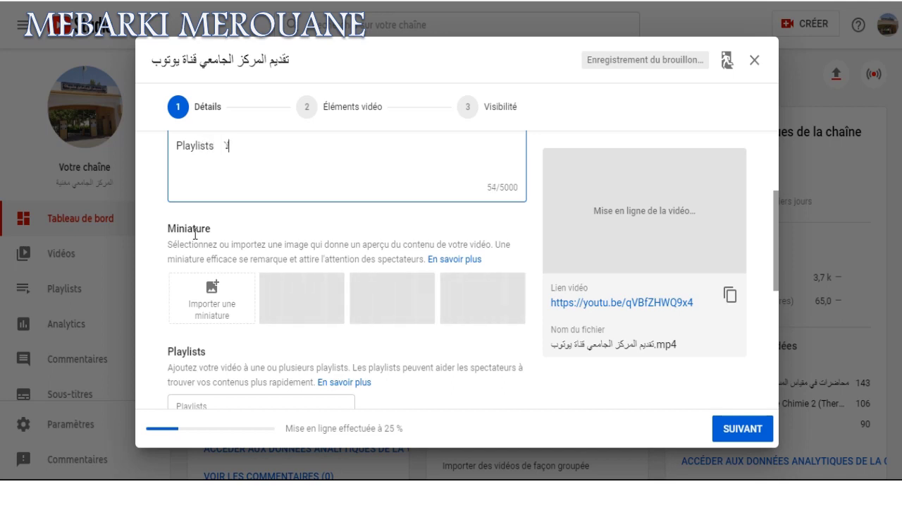
pyautogui.write('ختيار الم')
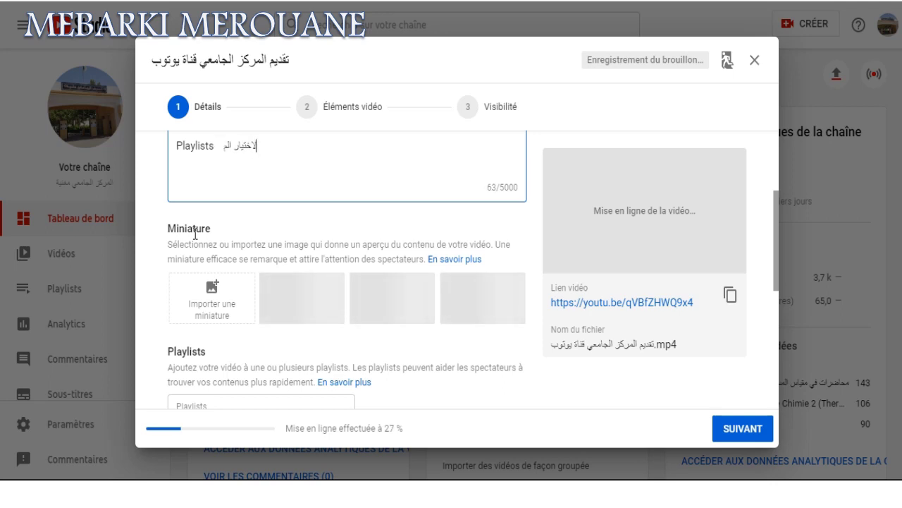
pyautogui.write('عهد ال')
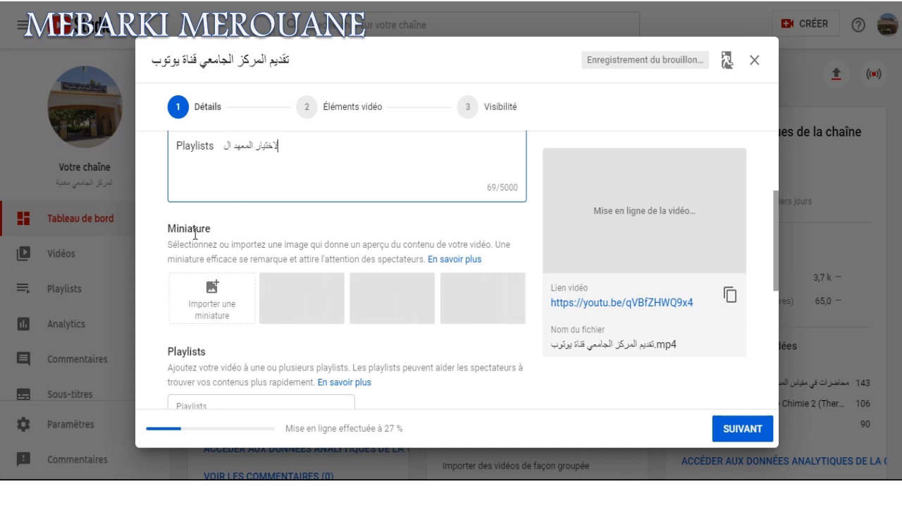
pyautogui.write('ذي ينت')
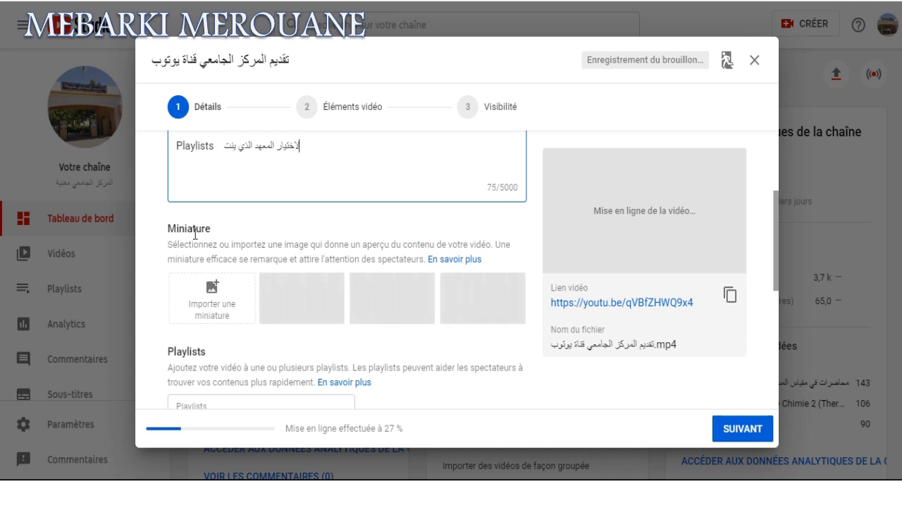
pyautogui.write('مي ')
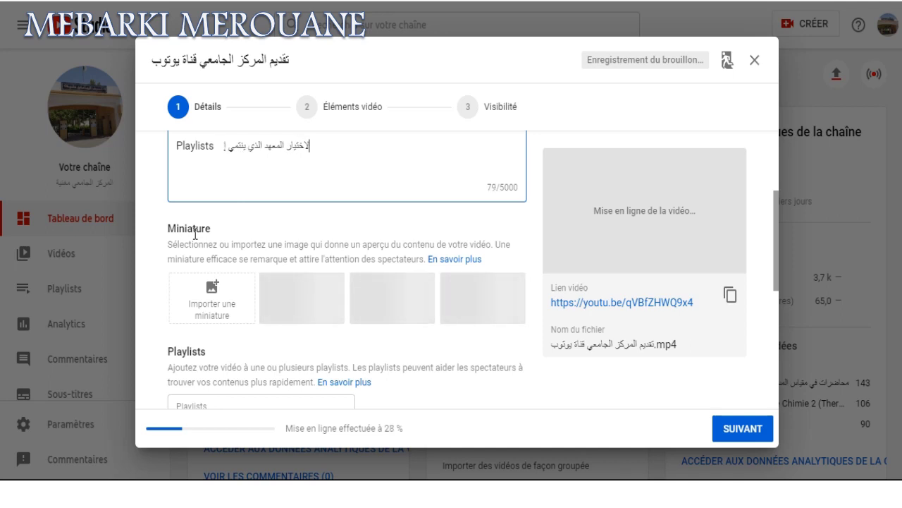
pyautogui.write('إليه ')
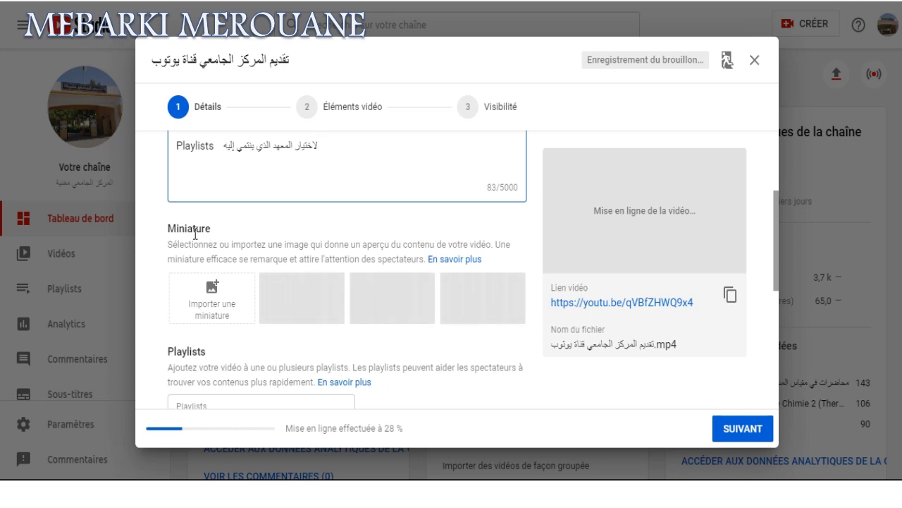
pyautogui.write('المعهد')
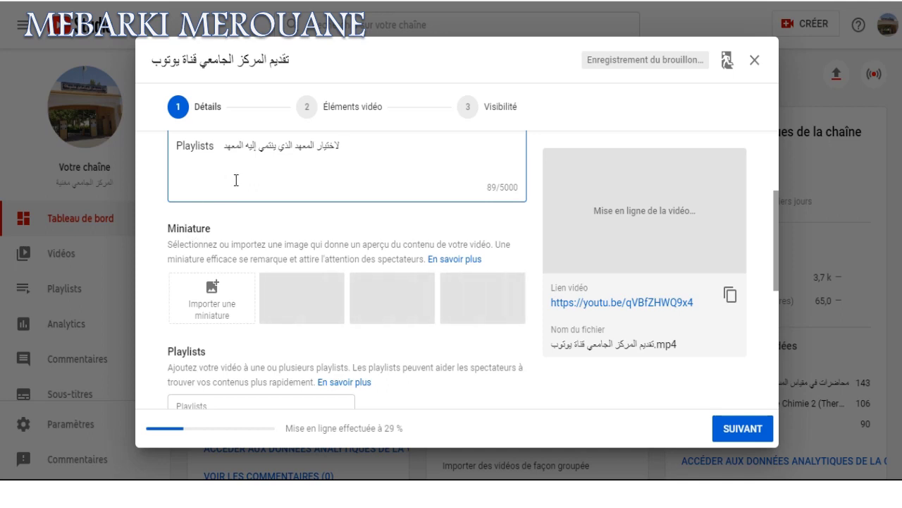
pyautogui.write('أنا ')
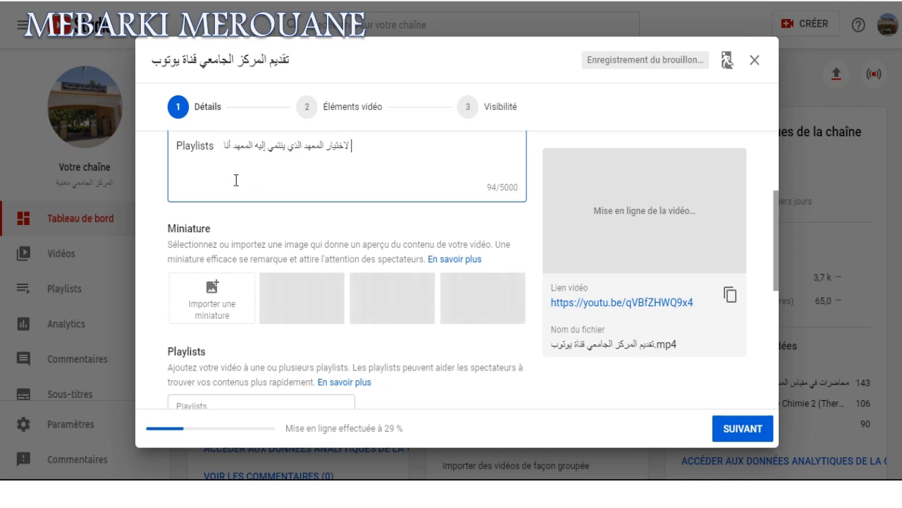
pyautogui.write('!')
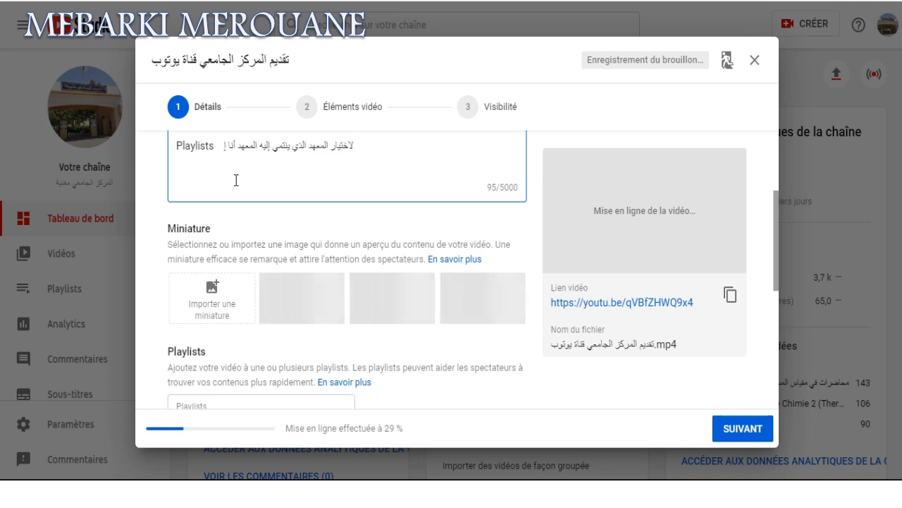
pyautogui.write('خت')
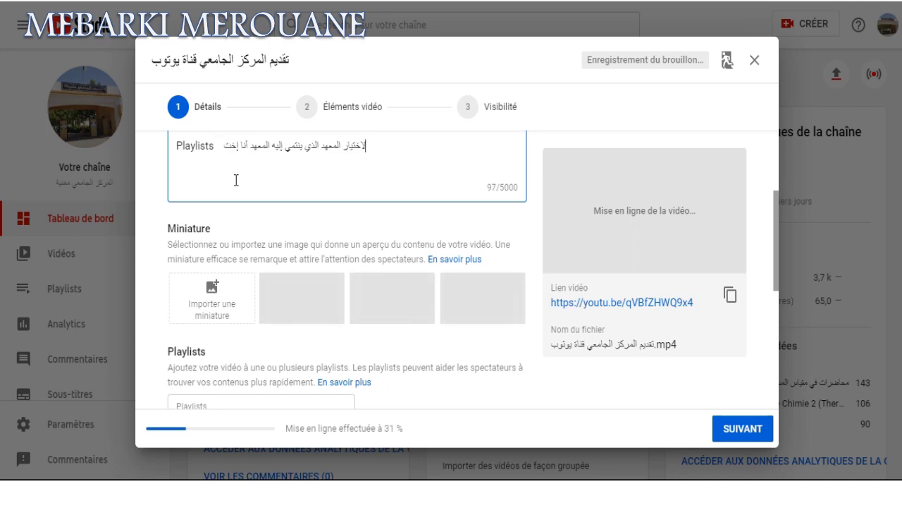
pyautogui.write('رت')
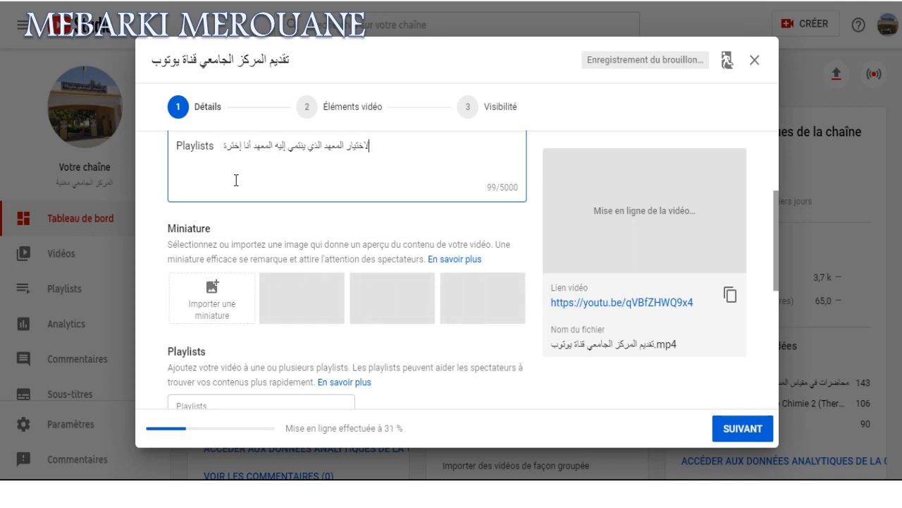
pyautogui.press('BackSpace')
pyautogui.write('ت ')
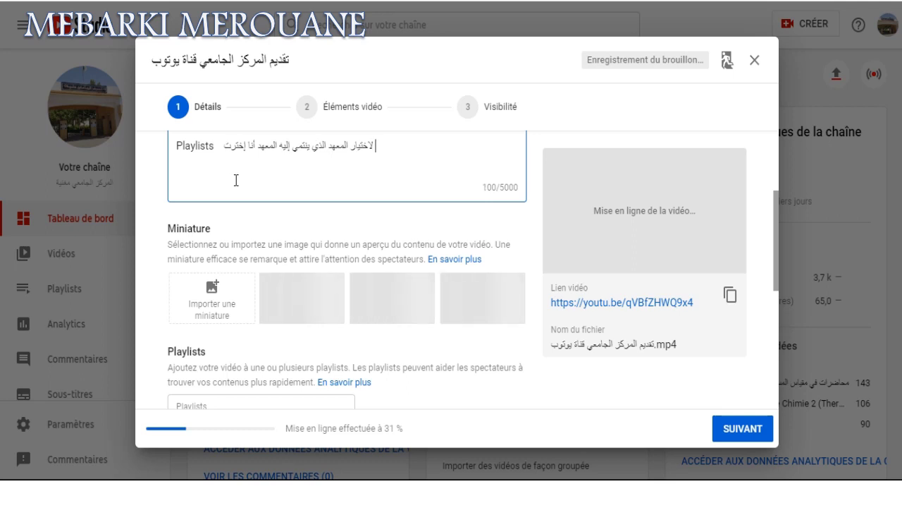
pyautogui.write('كم')
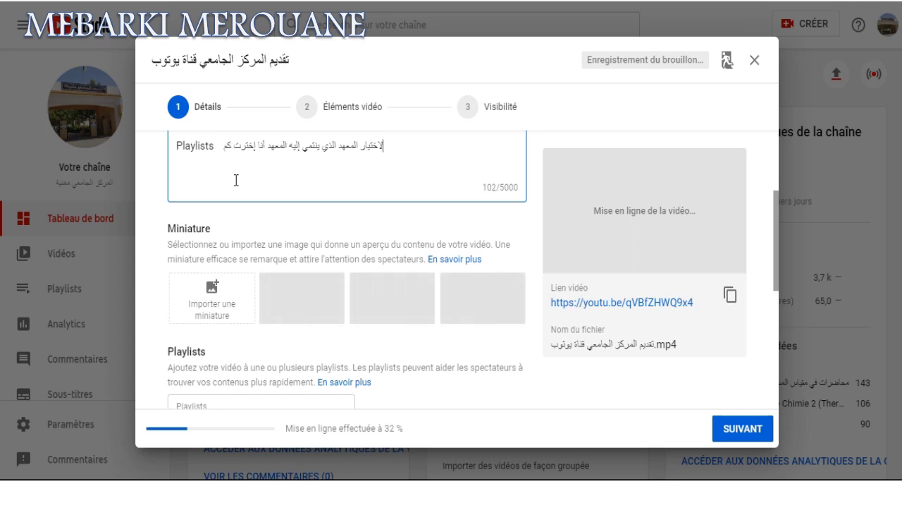
pyautogui.write('ثال ')
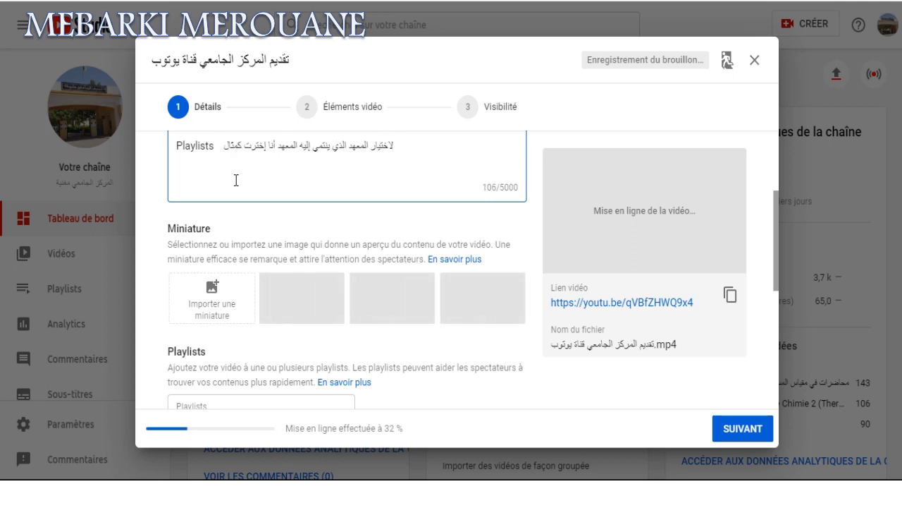
pyautogui.write('(')
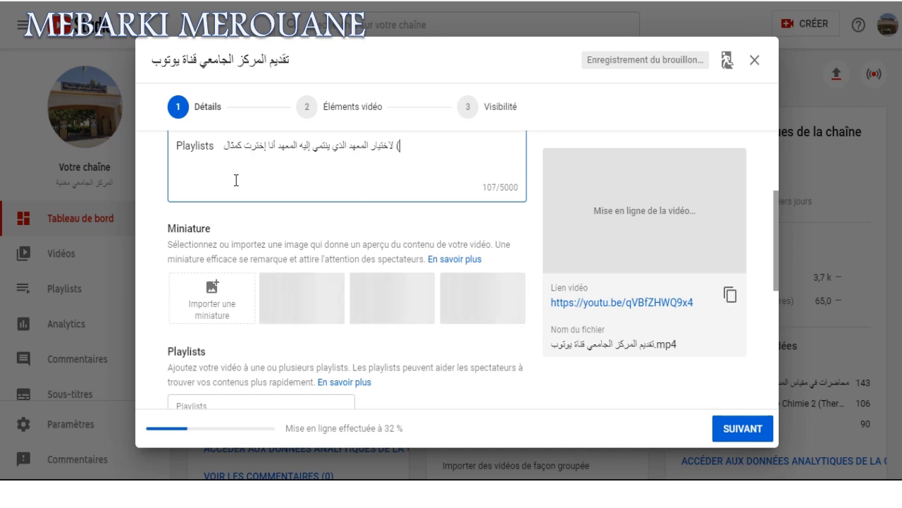
pyautogui.write(' معهد')
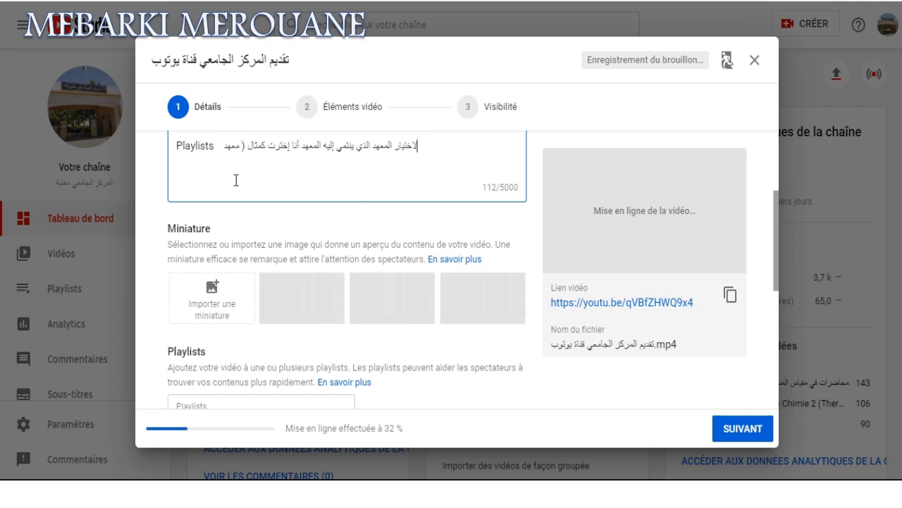
pyautogui.press('Home')
pyautogui.write('الحقوق')
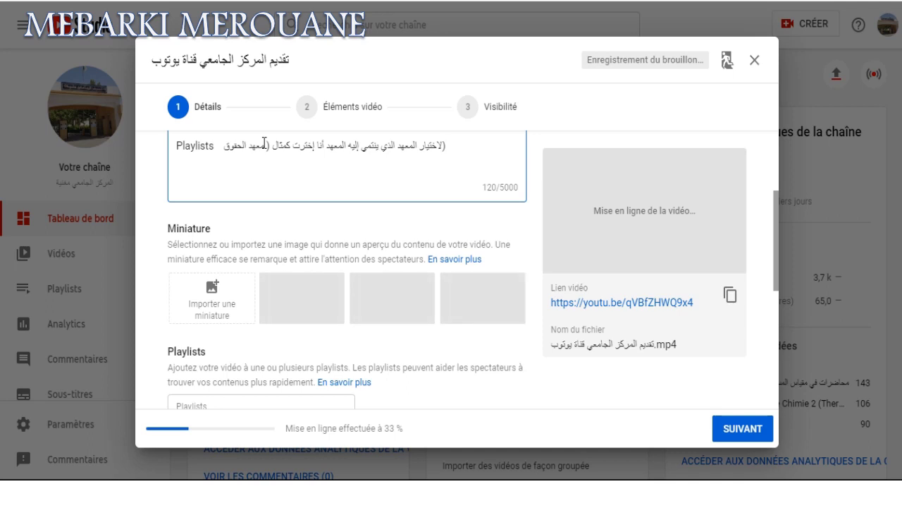
pyautogui.tripleClick(263, 140)
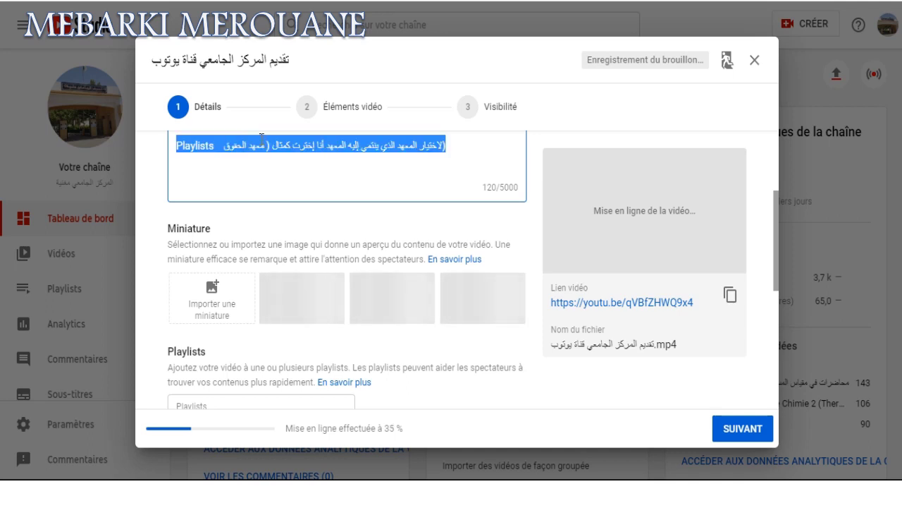
pyautogui.press('BackSpace')
# Mark the video as not made for kids ("Non, elle n'est pas conçue pour les enfants") and continue to the video elements stage.
pyautogui.scroll(-2, 282, 221)
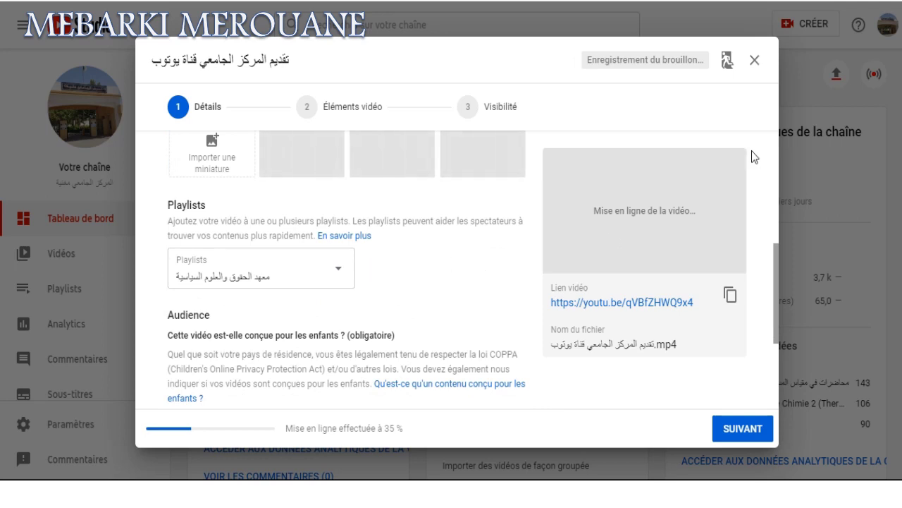
pyautogui.moveTo(773, 251); pyautogui.dragTo(766, 320)
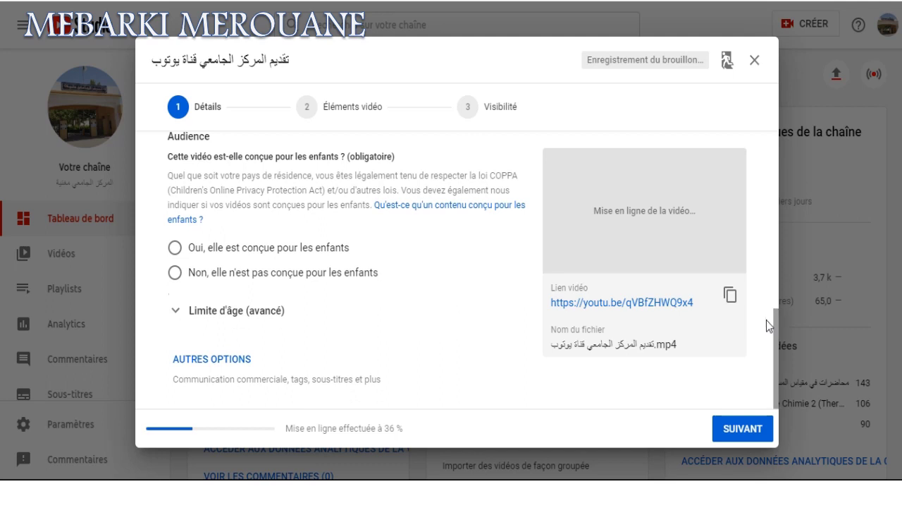
pyautogui.click(176, 275)
pyautogui.moveTo(404, 429); pyautogui.dragTo(281, 428)
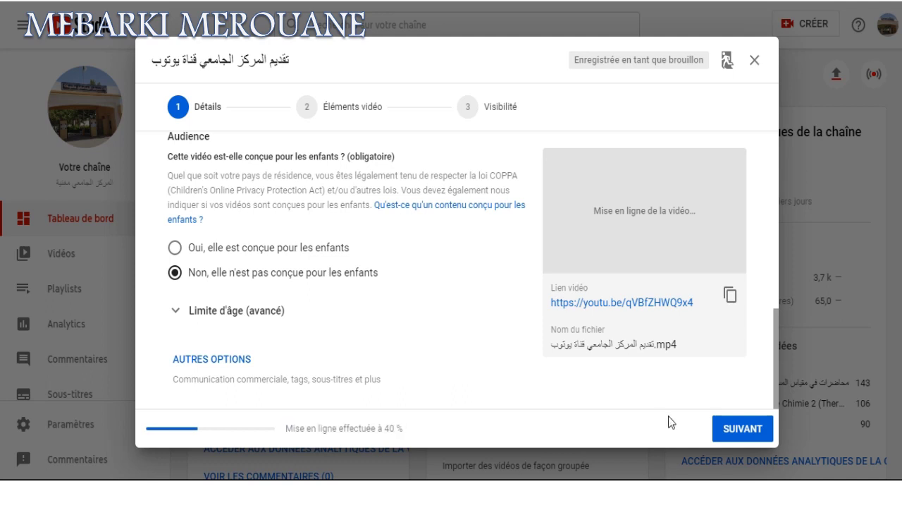
pyautogui.click(731, 431)
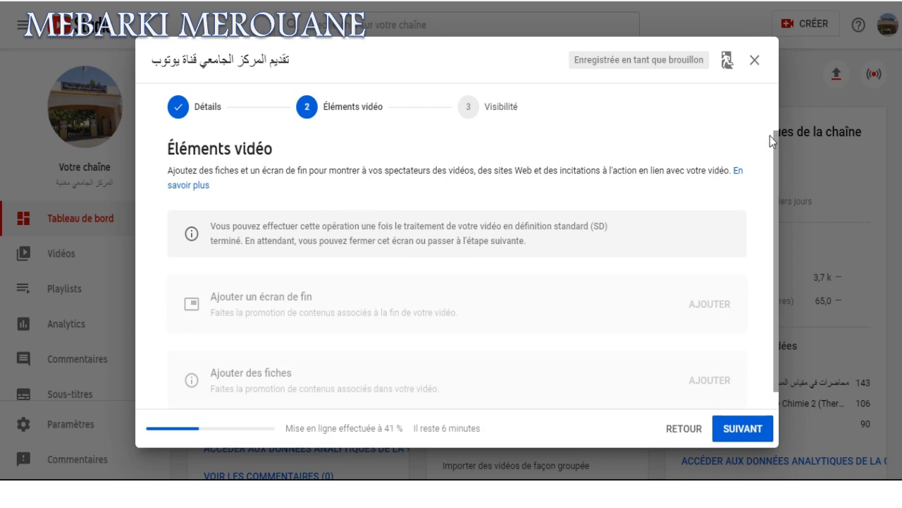
# Pass the video elements stage without adding anything and set the video's visibility to "Publique".
pyautogui.moveTo(775, 140); pyautogui.dragTo(769, 184)
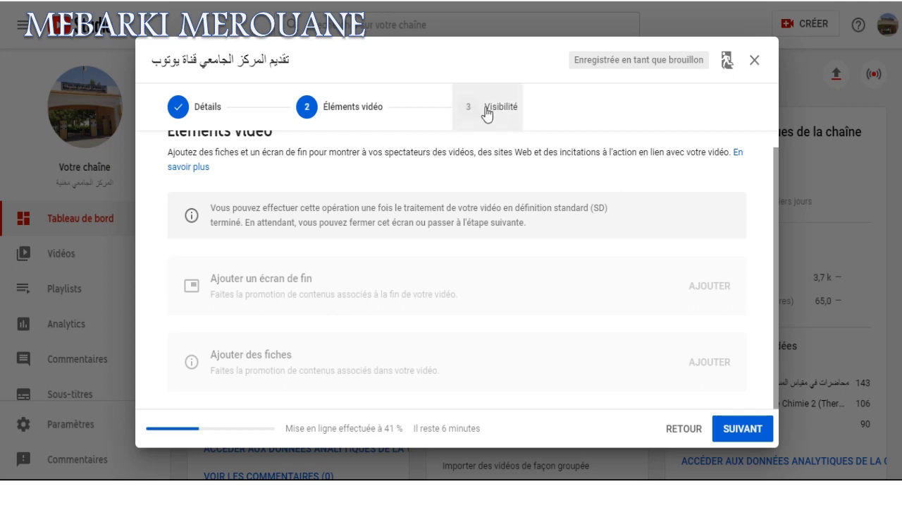
pyautogui.click(733, 430)
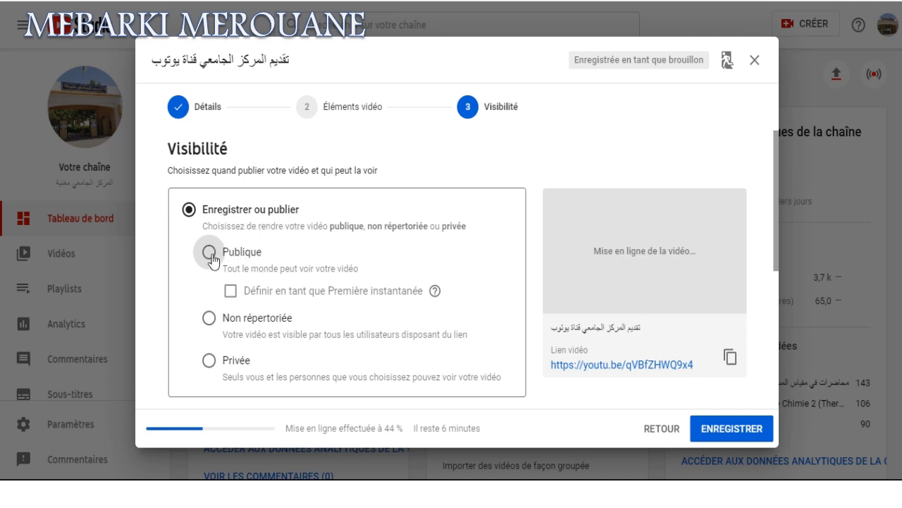
pyautogui.click(209, 252)
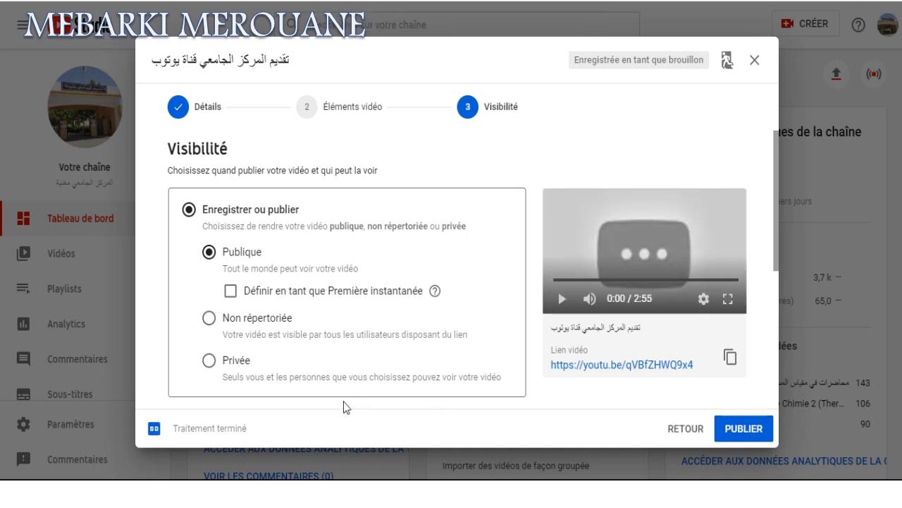
# Check the processing status, revisit the video elements stage, and review the video details down to the thumbnail and playlist settings.
pyautogui.tripleClick(236, 427)
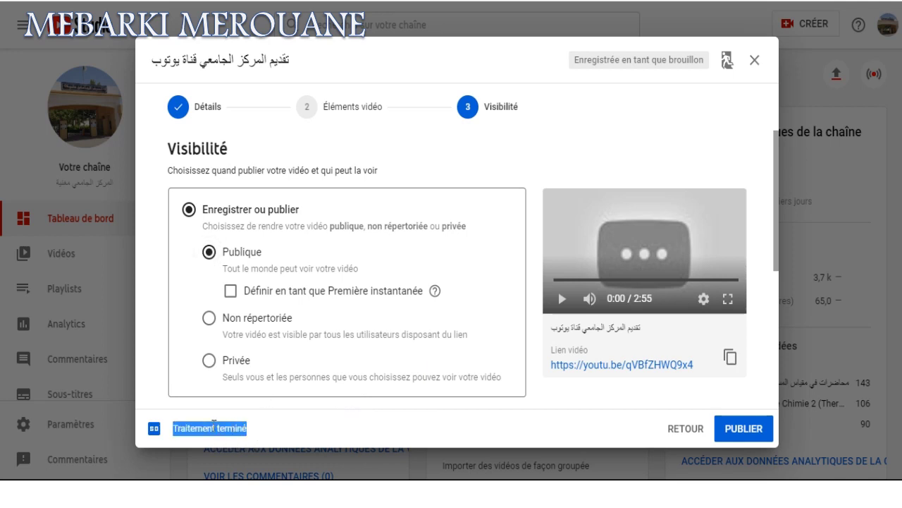
pyautogui.click(355, 112)
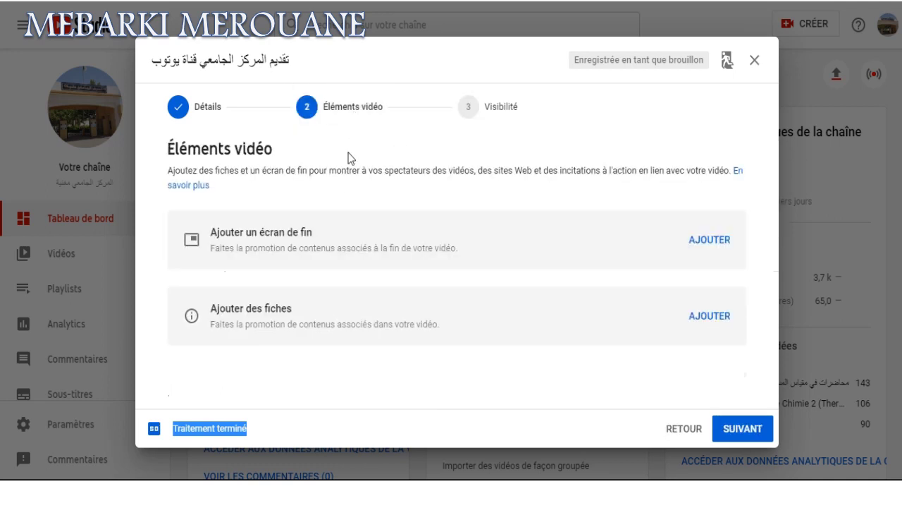
pyautogui.click(223, 110)
pyautogui.click(329, 110)
pyautogui.click(215, 106)
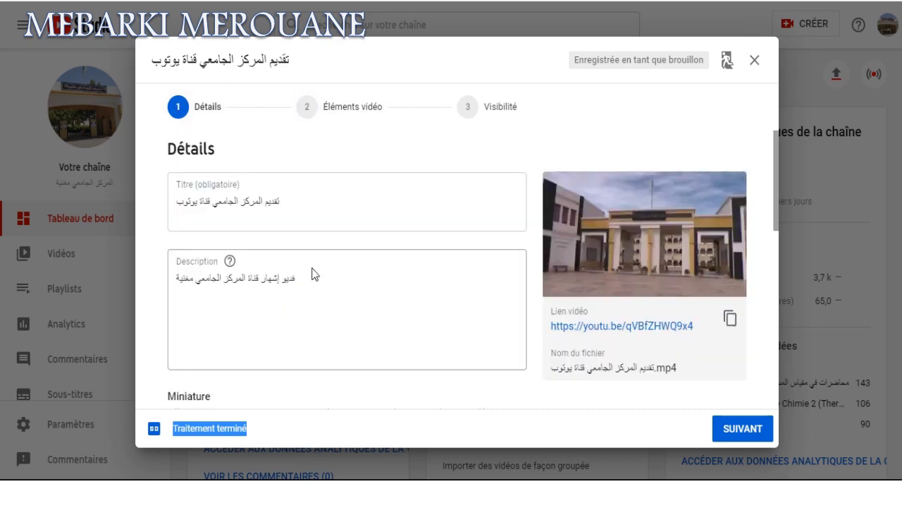
pyautogui.scroll(-5, 314, 274)
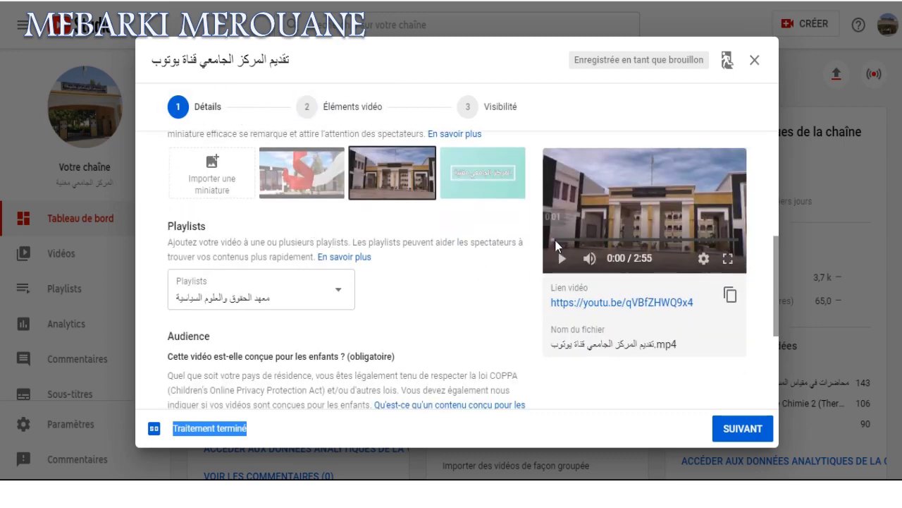
# Choose the turquoise title frame reading "المركز الجامعي مغنية" as the video's thumbnail, trying the other suggested thumbnail and the preview first.
pyautogui.click(561, 241)
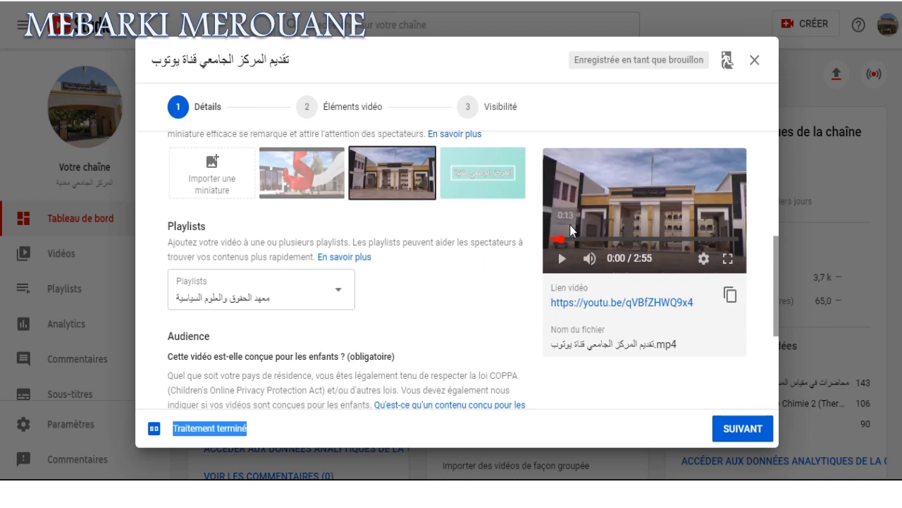
pyautogui.click(299, 180)
pyautogui.click(480, 189)
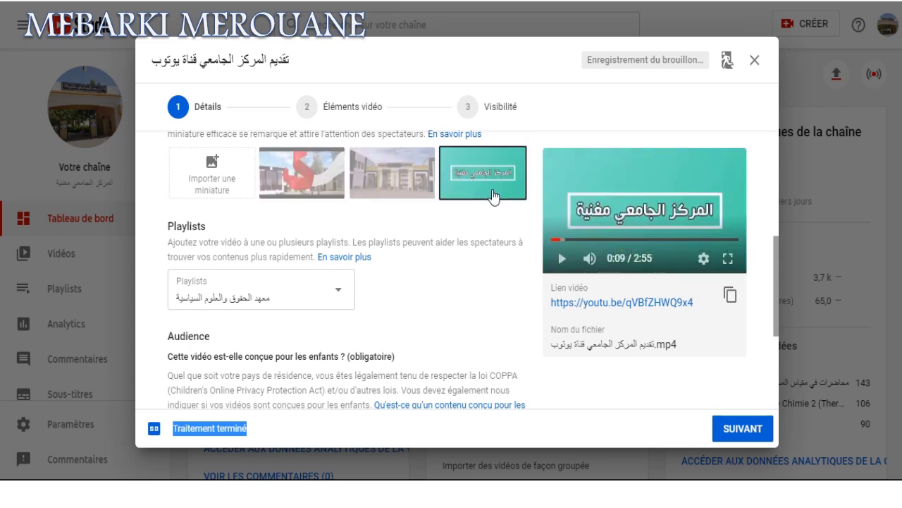
# Pass the video elements stage without adding anything, publish the video with "Publique" visibility and close the sharing dialog.
pyautogui.click(323, 113)
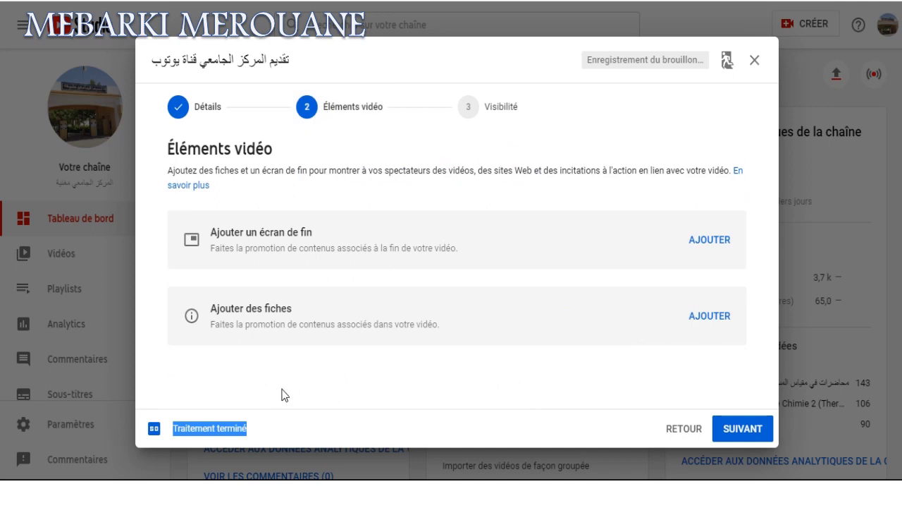
pyautogui.click(473, 113)
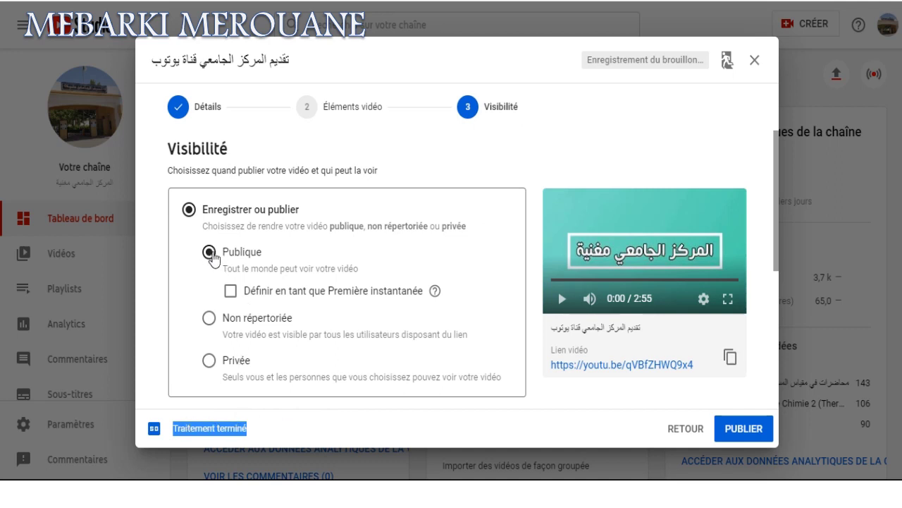
pyautogui.click(737, 430)
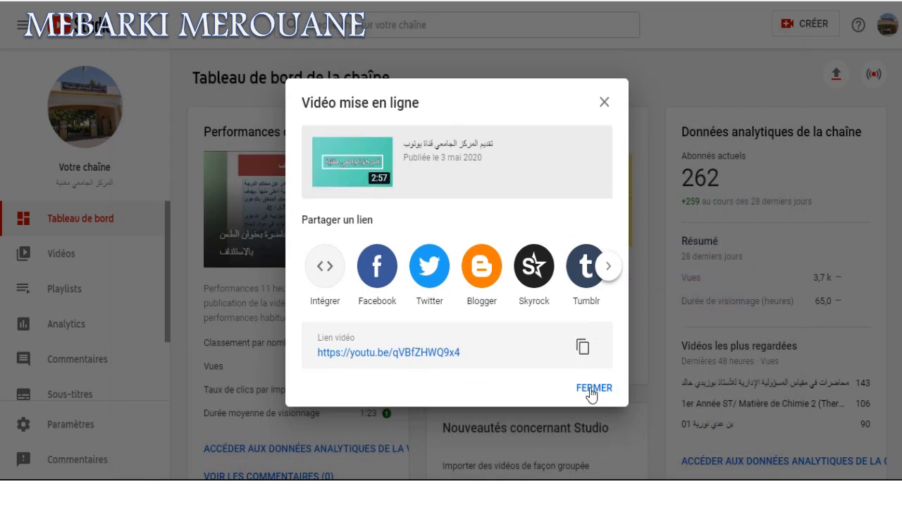
pyautogui.click(591, 390)
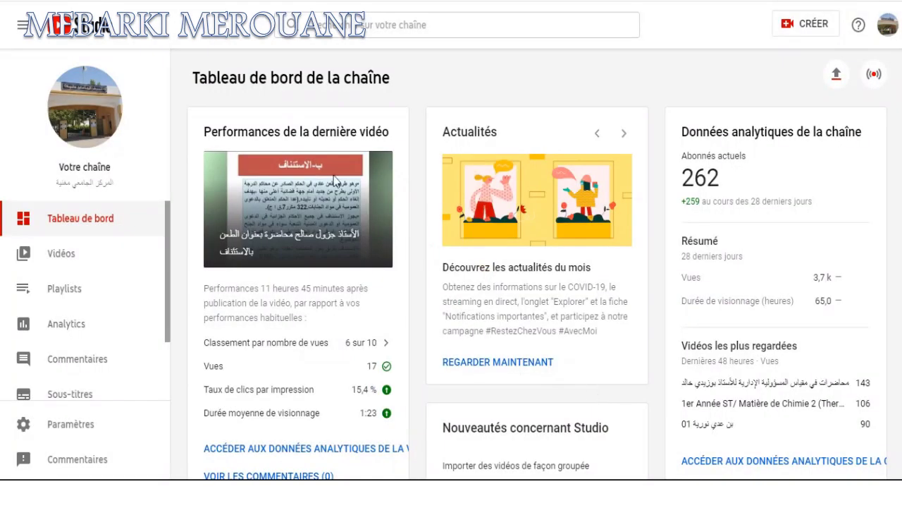
# Look up the newly published video in the channel's video list, and open the YouTube home page in a new tab.
pyautogui.click(61, 258)
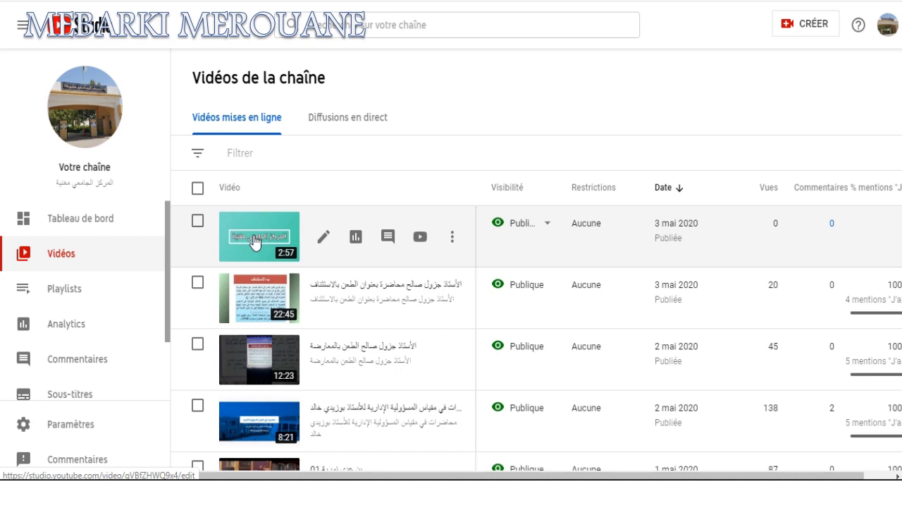
pyautogui.click(254, 242)
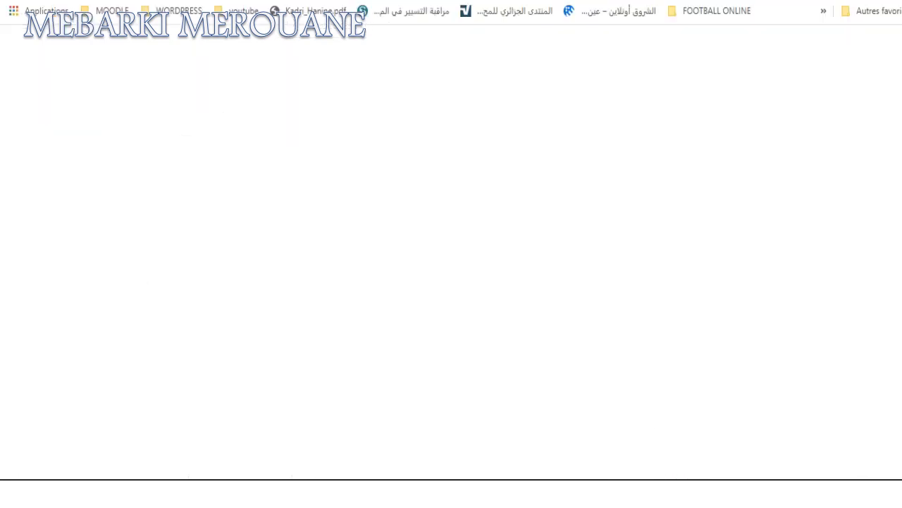
pyautogui.write('y')
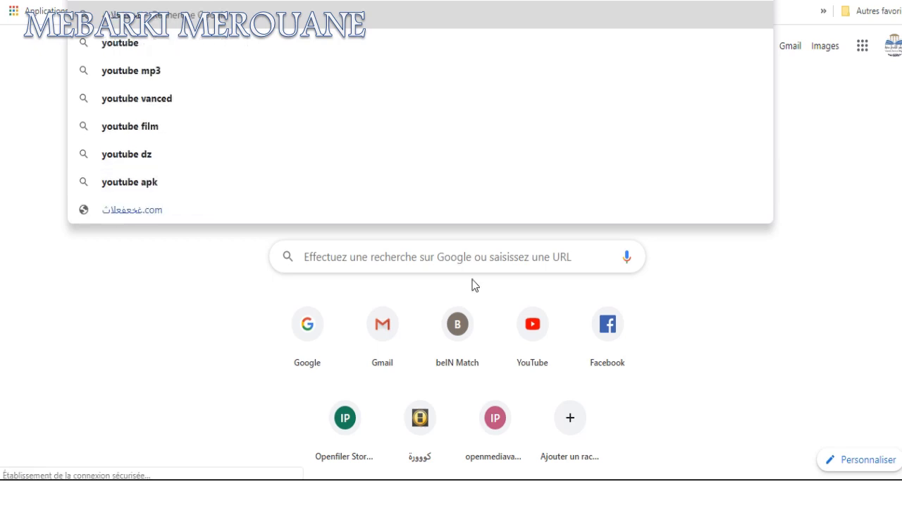
pyautogui.click(527, 327)
pyautogui.click(527, 327)
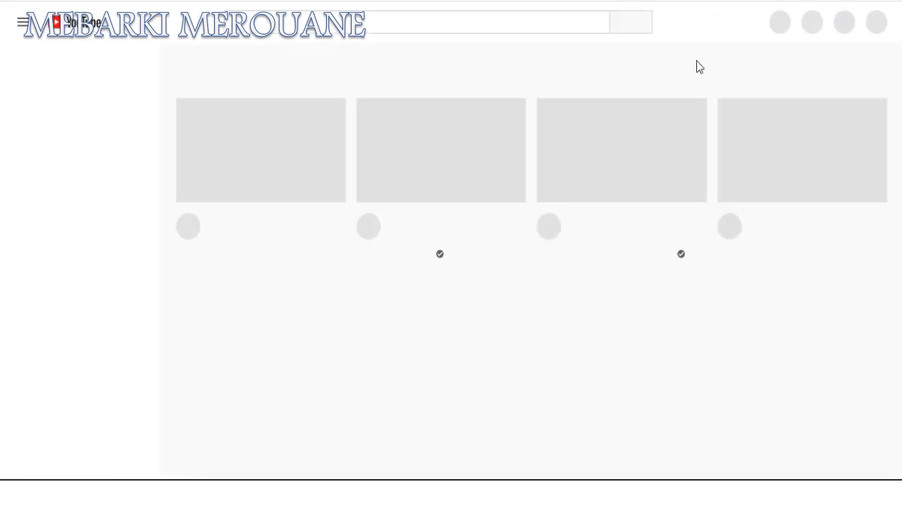
# Search YouTube for "المركز الجامعي مغنية" using the matching search suggestion.
pyautogui.click(532, 24)
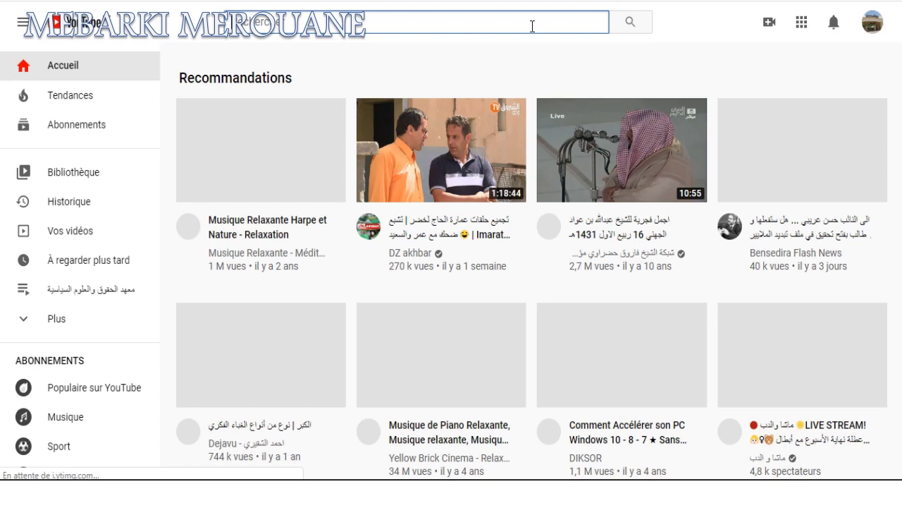
pyautogui.write('ل')
pyautogui.press('BackSpace')
pyautogui.write('ال')
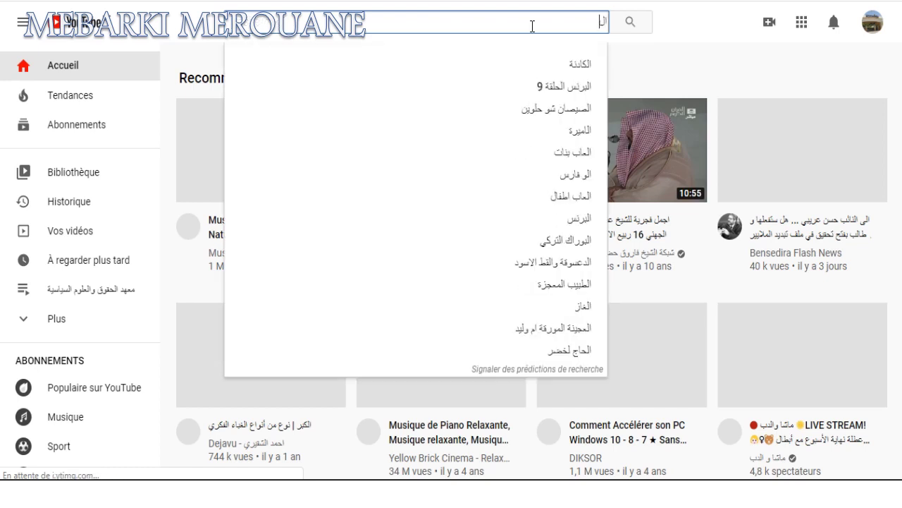
pyautogui.write('مر')
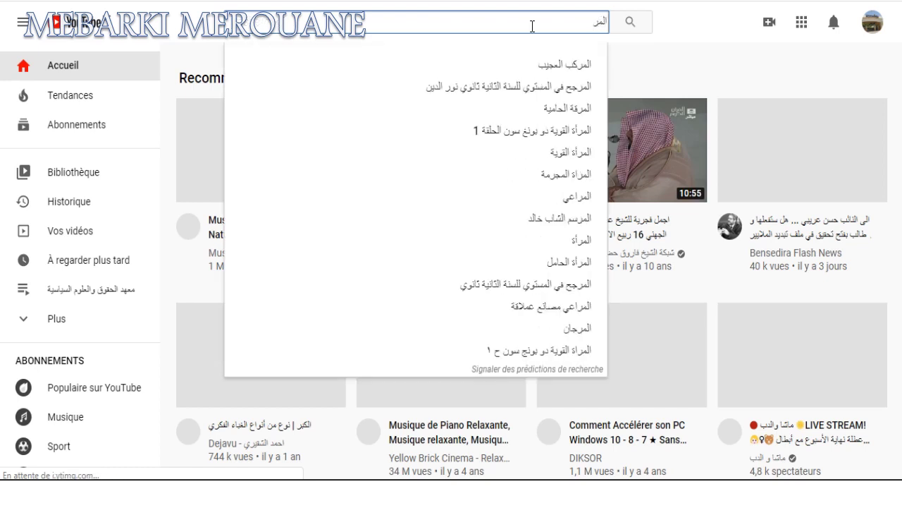
pyautogui.write('كز الج')
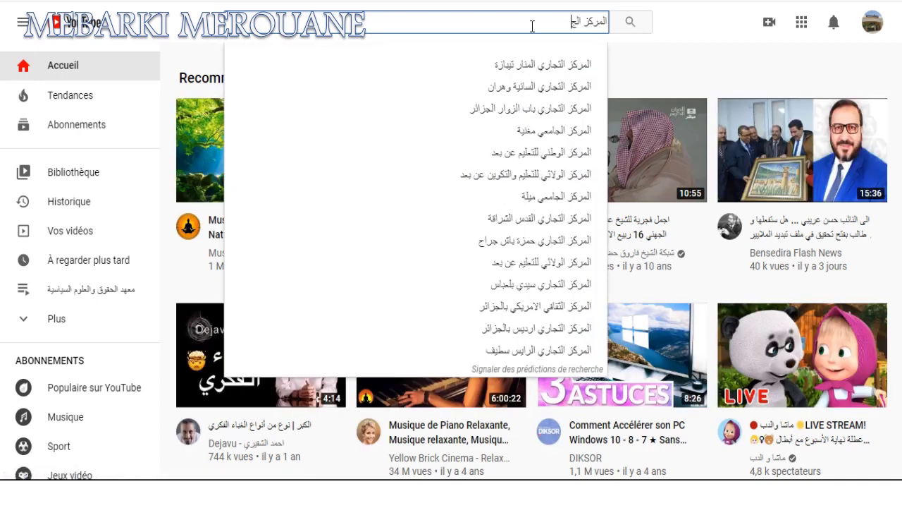
pyautogui.write('امعي')
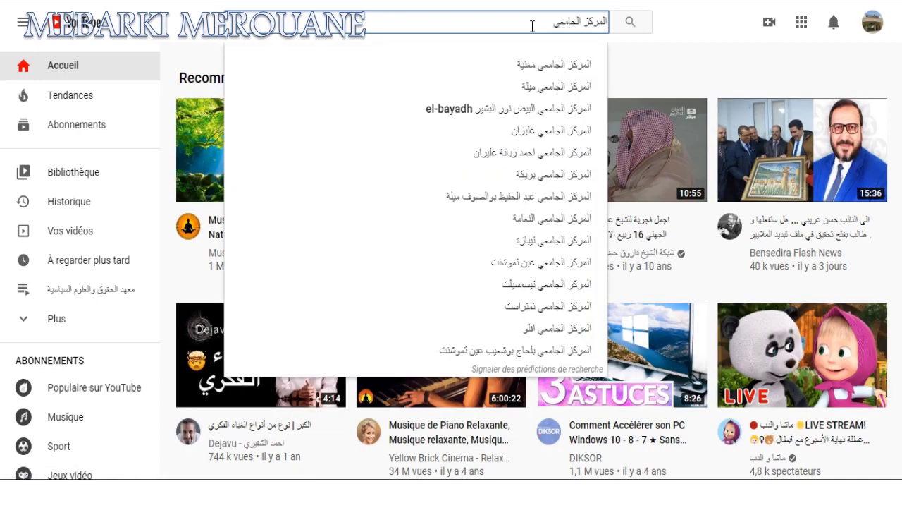
pyautogui.click(530, 69)
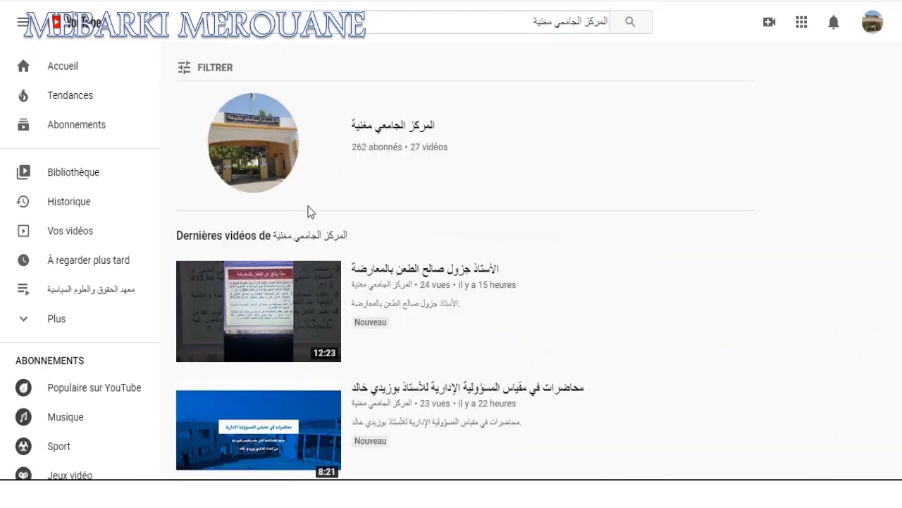
# Open the "المركز الجامعي مغنية" channel from the search results and play the newly uploaded video "تقديم المركز الجامعي قناة يوتوب".
pyautogui.scroll(-3, 411, 208)
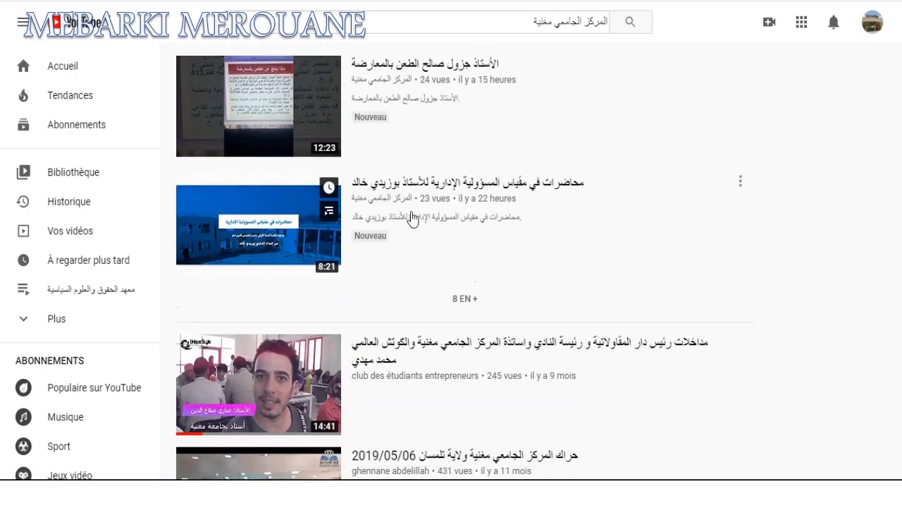
pyautogui.scroll(3, 411, 216)
pyautogui.click(389, 131)
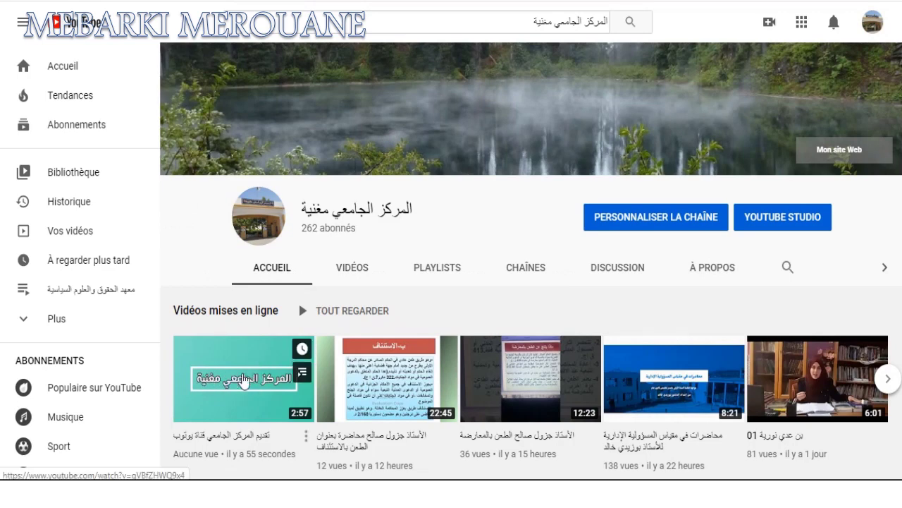
pyautogui.click(243, 382)
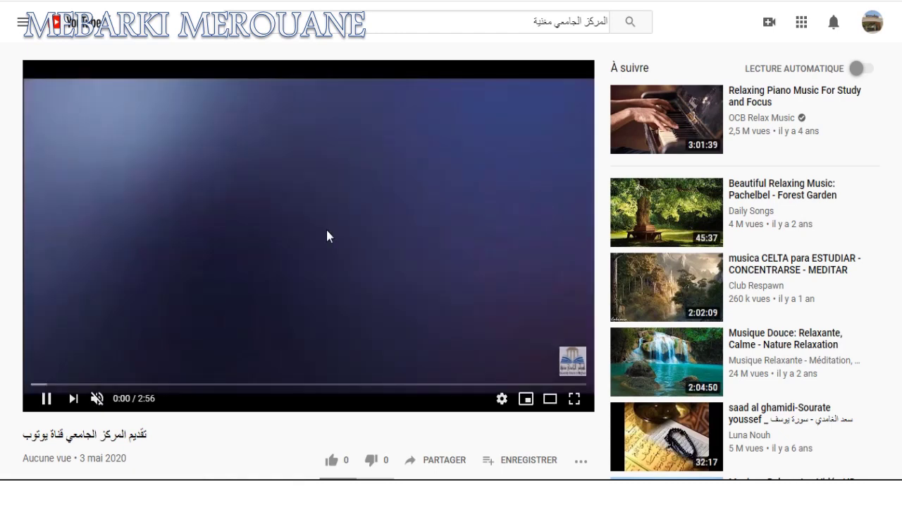
# Check the video's description, highlight its publication date, and skip playback ahead to 0:20.
pyautogui.scroll(-2, 166, 278)
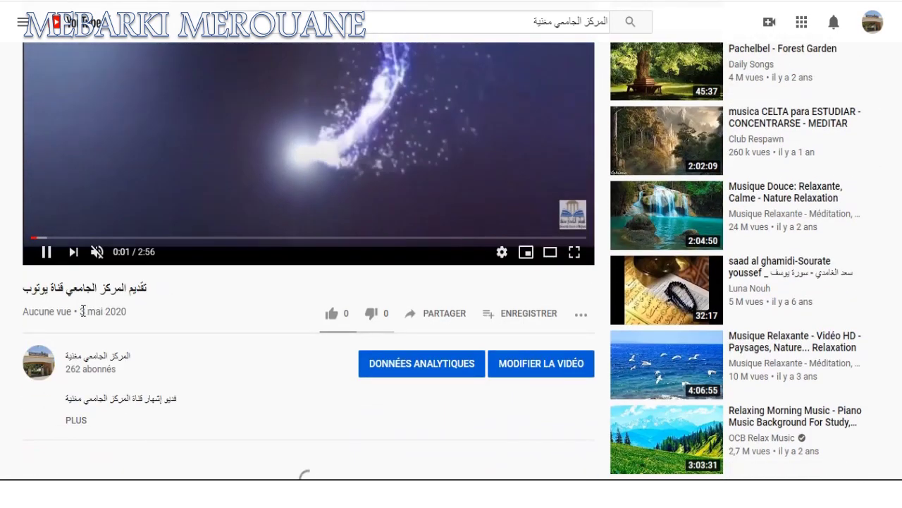
pyautogui.moveTo(80, 311); pyautogui.dragTo(122, 311)
pyautogui.scroll(2, 357, 164)
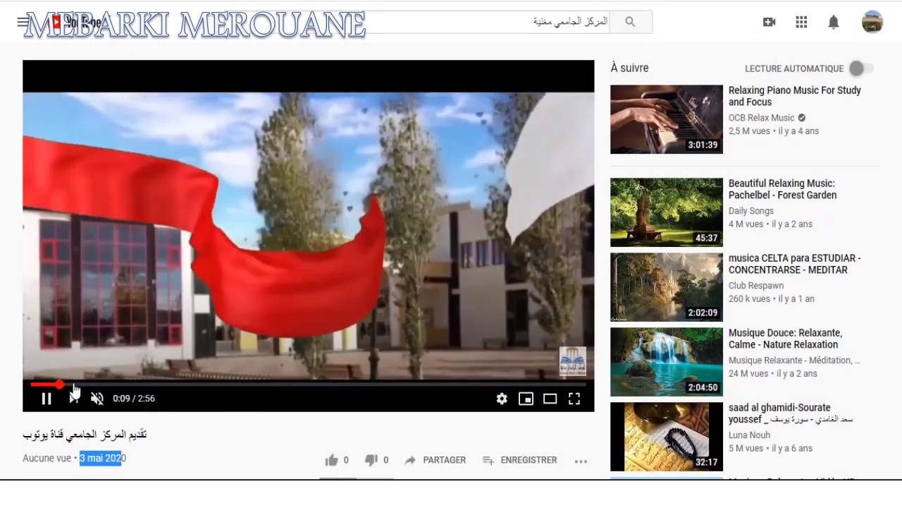
pyautogui.click(97, 386)
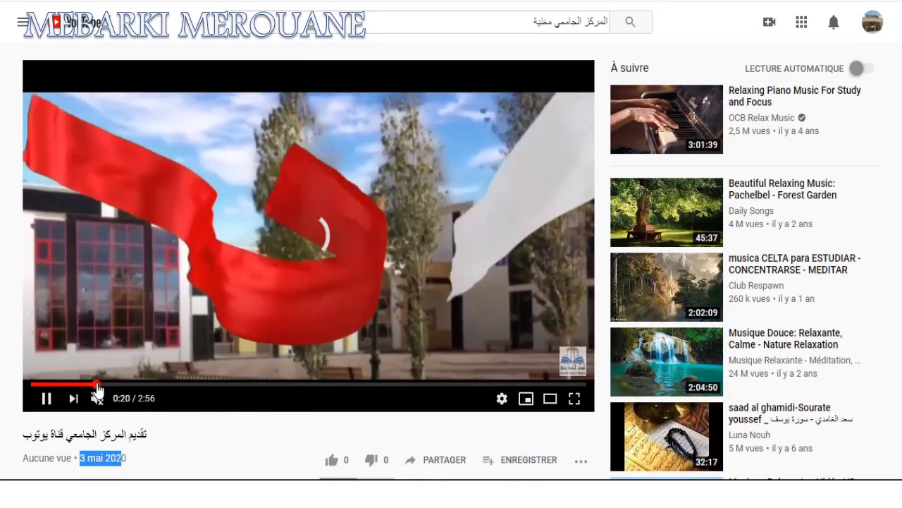